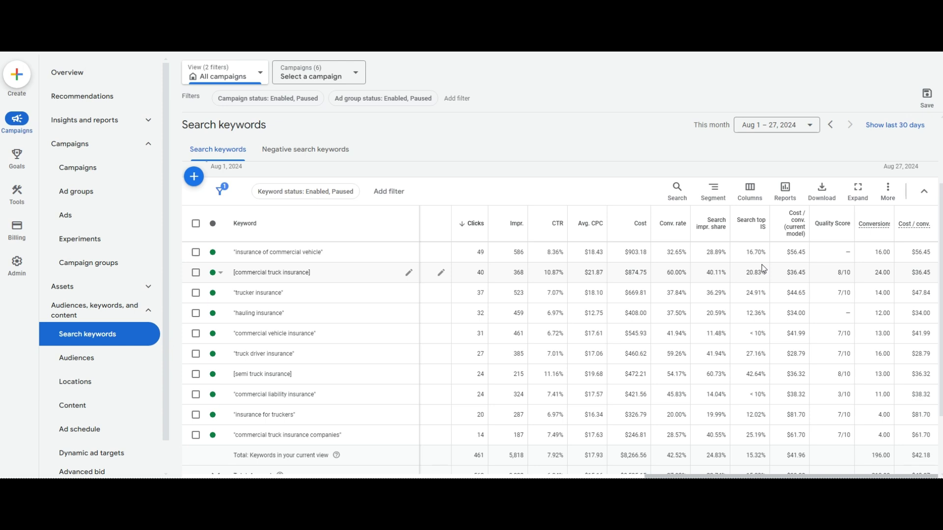
Step: Highlight the 3/10 Quality Score and the 'commercial liability insurance' keyword in the keyword report
left_click_drag(838, 395, 849, 393)
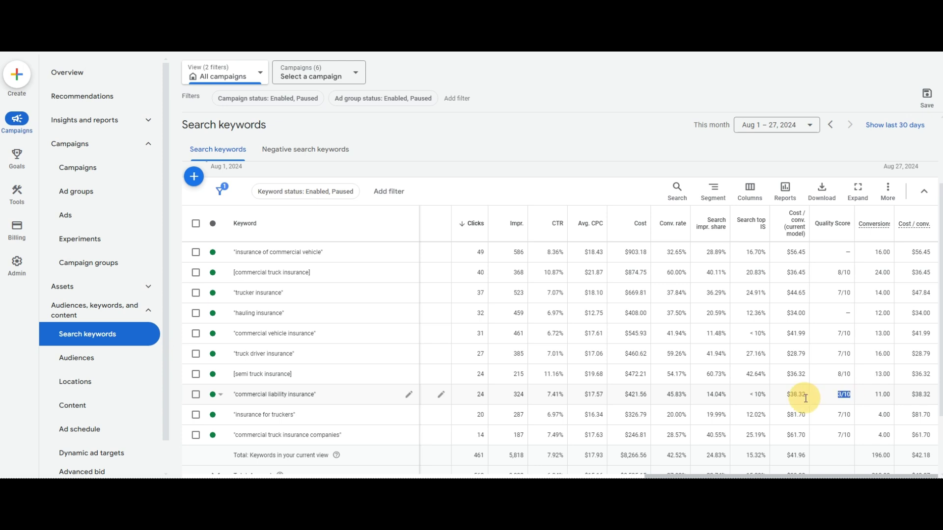
left_click(842, 393)
triple_click(800, 393)
left_click(838, 393)
Step: Add Exp. CTR, Landing page exp. and Ad relevance columns and remove Conversions, Cost / conv. and Quality Score
left_click(750, 190)
left_click(749, 225)
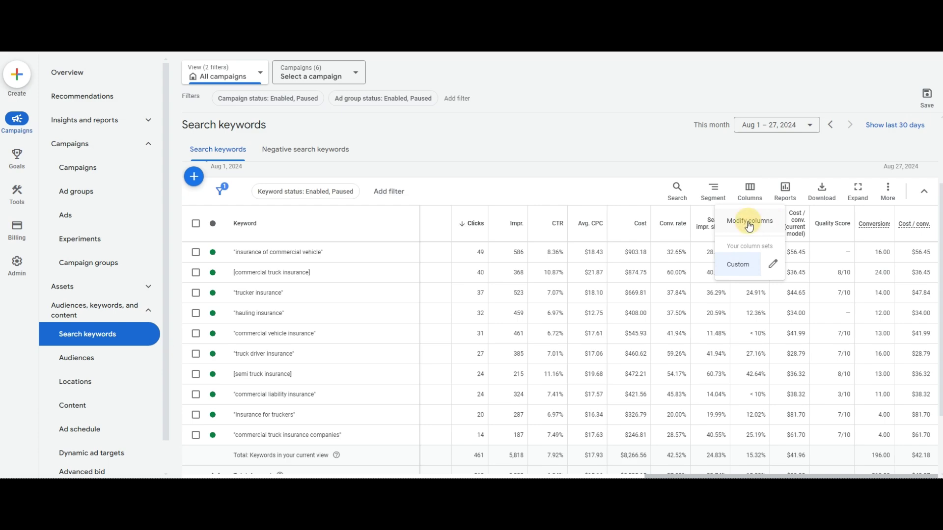
left_click(705, 69)
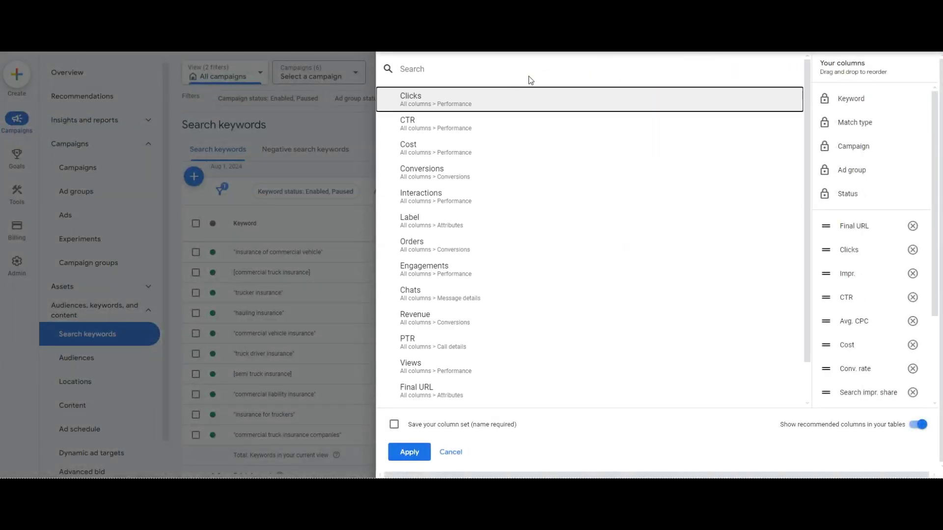
type("exp")
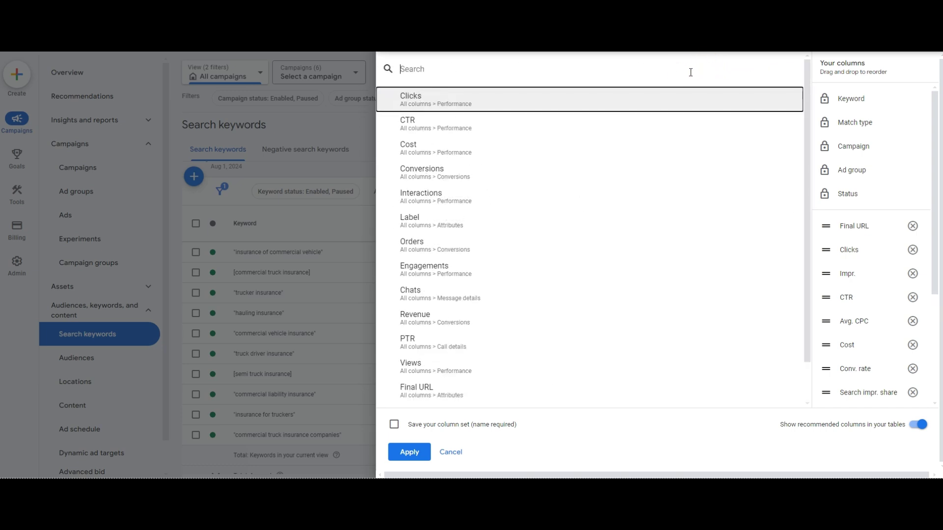
type("ad rele")
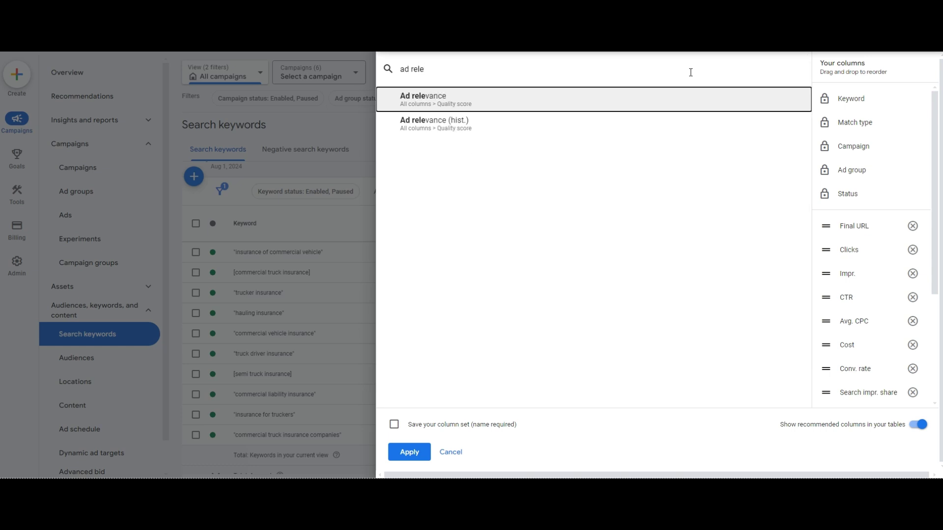
key("Return")
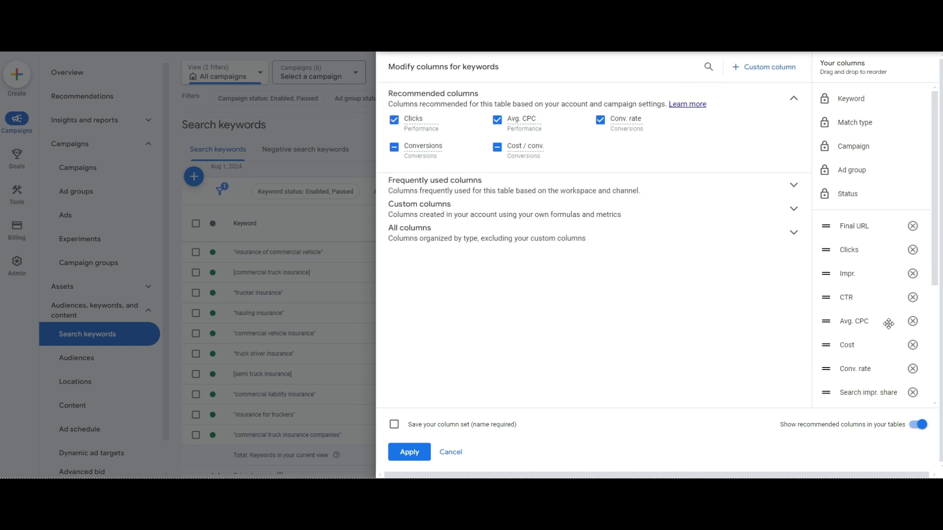
scroll(888, 324, "down", 4)
left_click(913, 368)
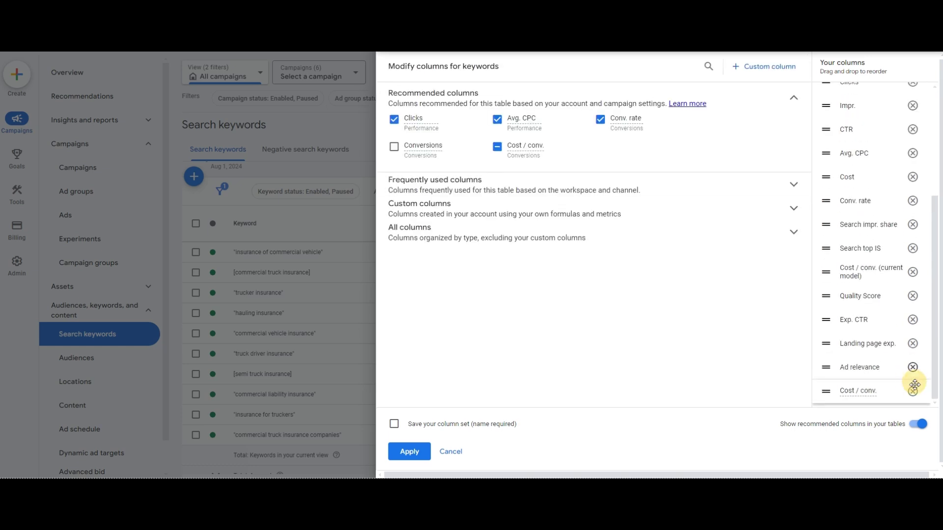
left_click(913, 391)
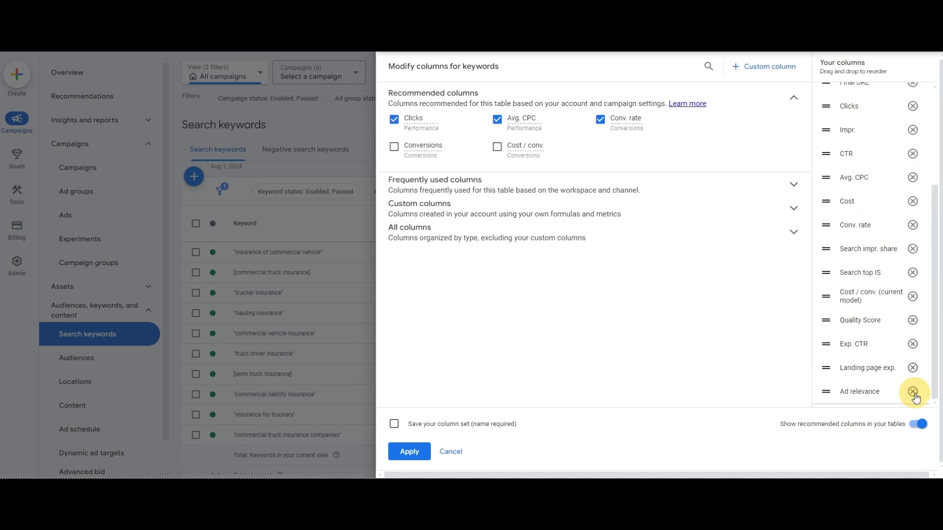
left_click(913, 296)
left_click(913, 320)
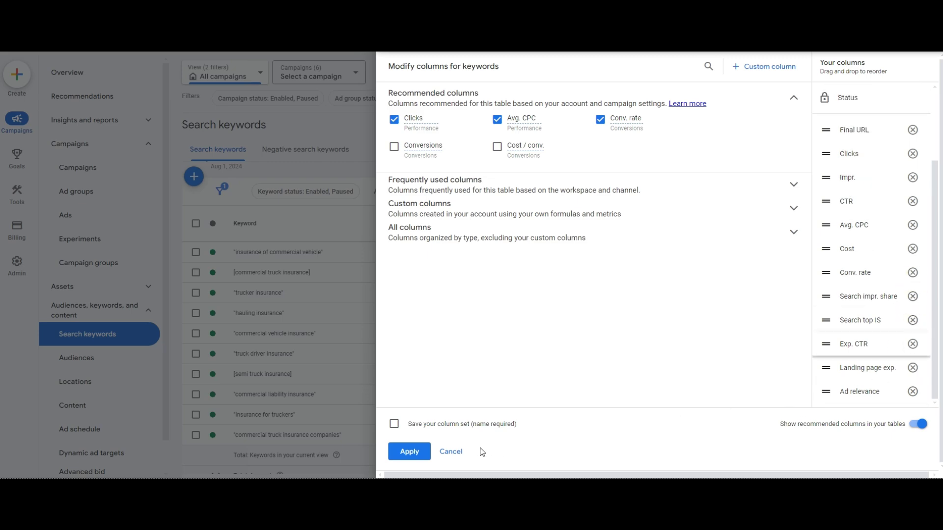
left_click(415, 451)
scroll(773, 392, "down", 2)
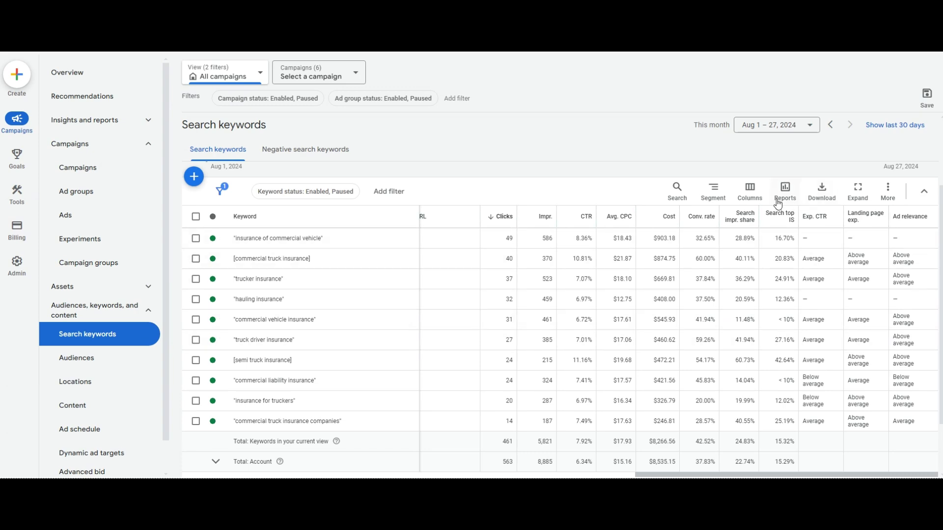
Step: Re-add the Quality Score column, placed just before Exp. CTR, and apply
left_click(750, 190)
scroll(825, 213, "down", 2)
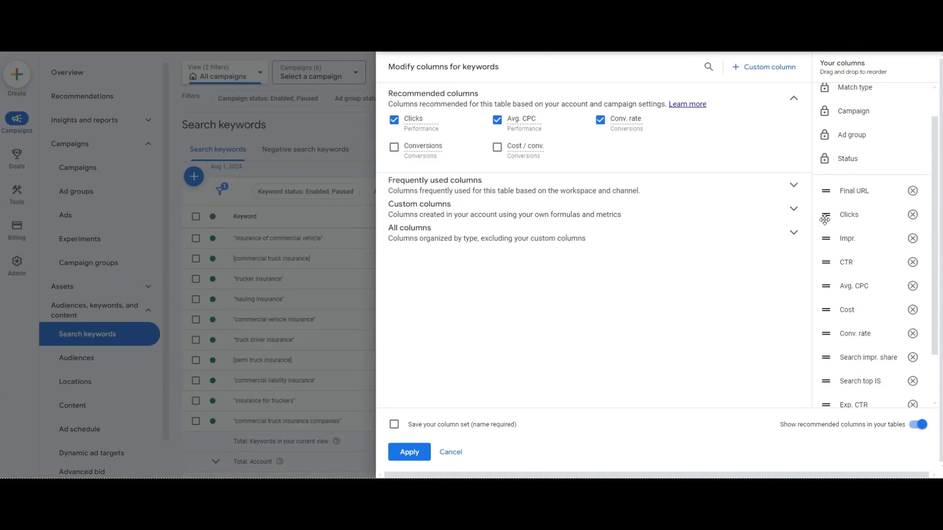
left_click(711, 67)
type("q")
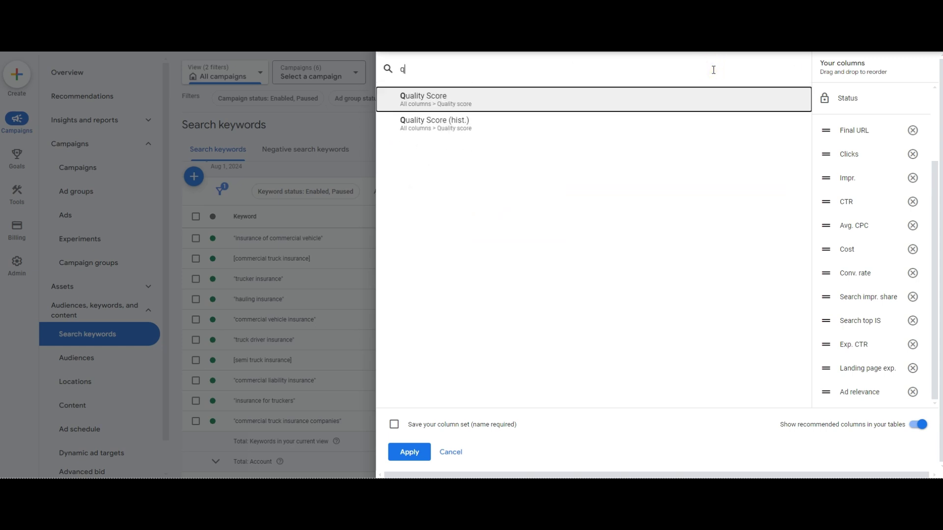
key("Return")
scroll(815, 299, "down", 1)
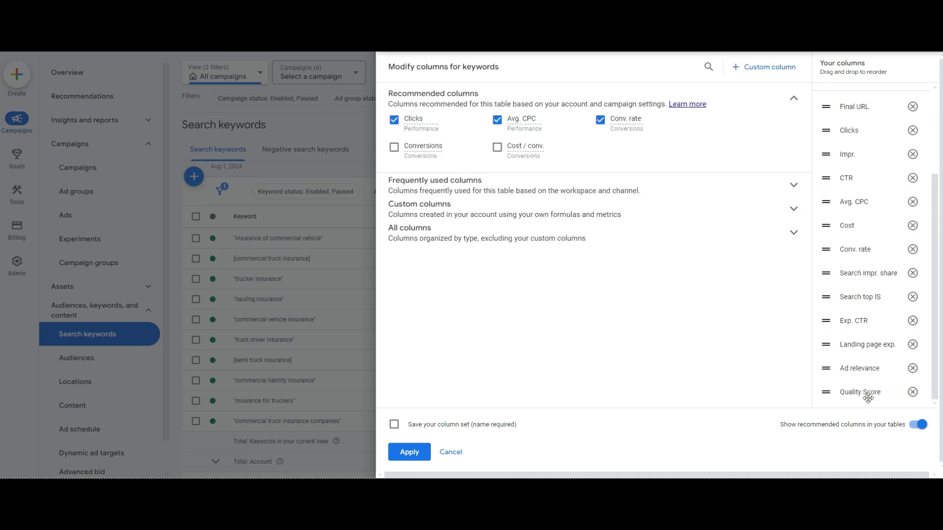
left_click_drag(868, 398, 843, 349)
left_click(421, 451)
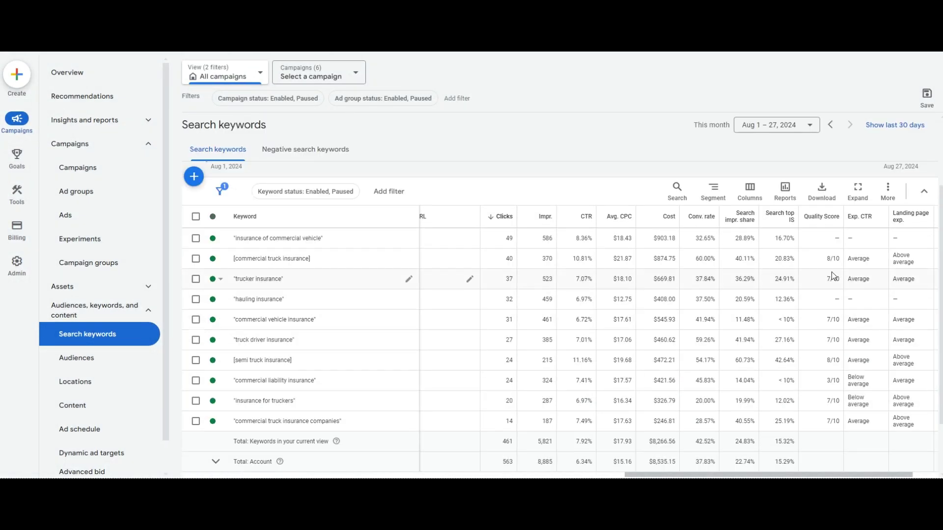
left_click_drag(827, 259, 836, 257)
left_click(837, 237)
left_click_drag(702, 473, 721, 469)
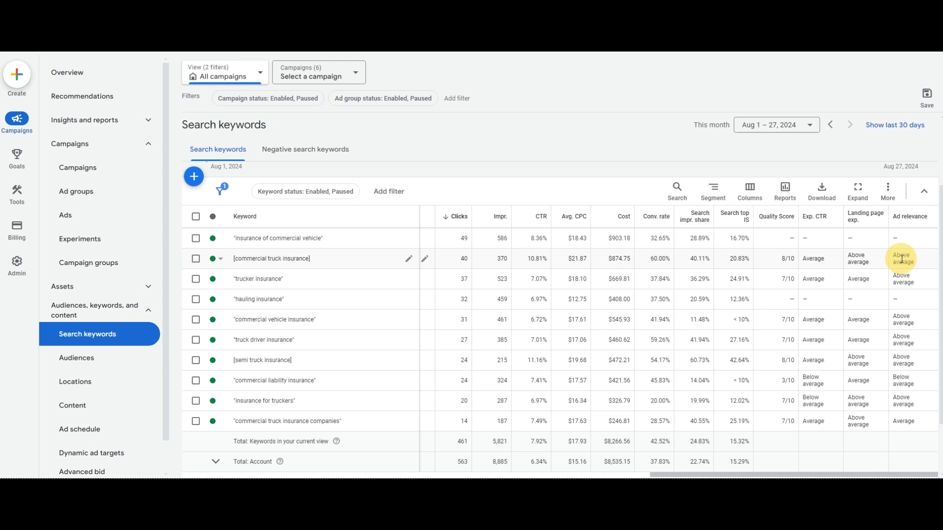
left_click(860, 260)
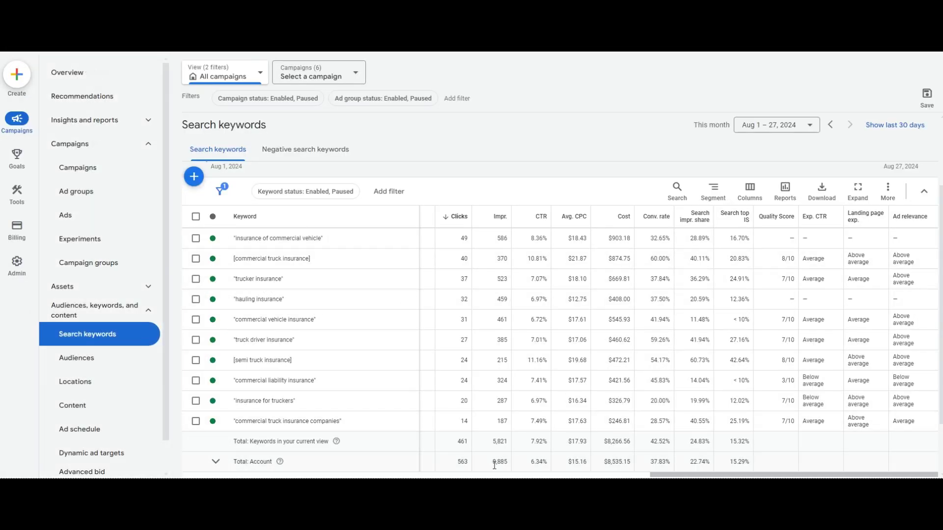
Step: Go to the Commercial Truck Insurance ad group's Ads list
scroll(514, 221, "left", 5)
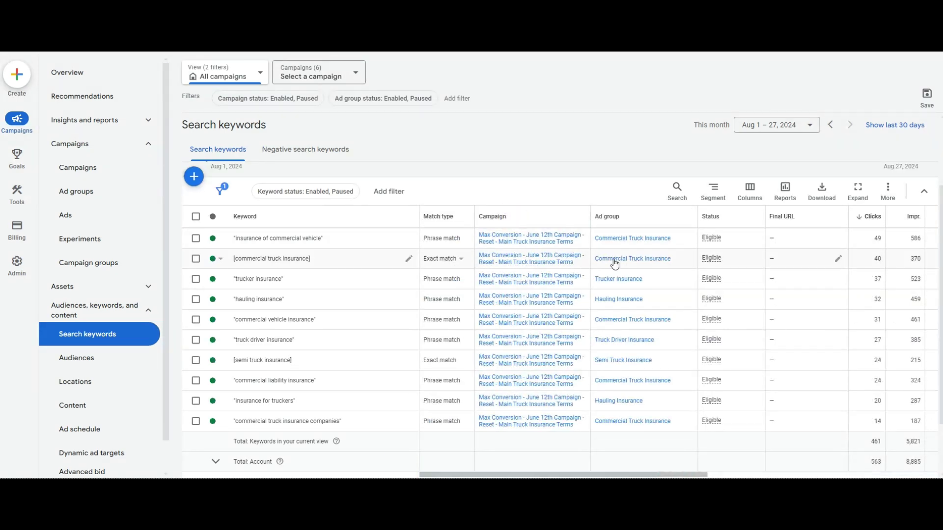
left_click(614, 260)
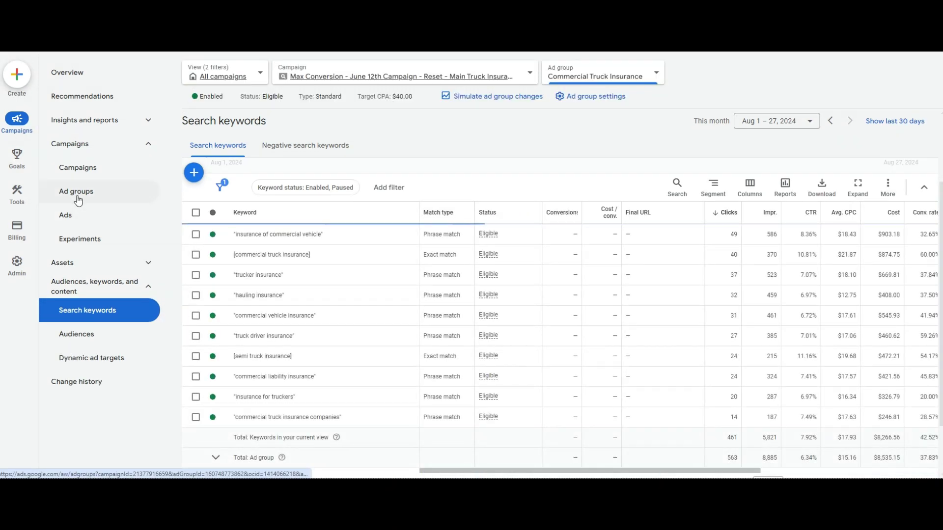
left_click(69, 215)
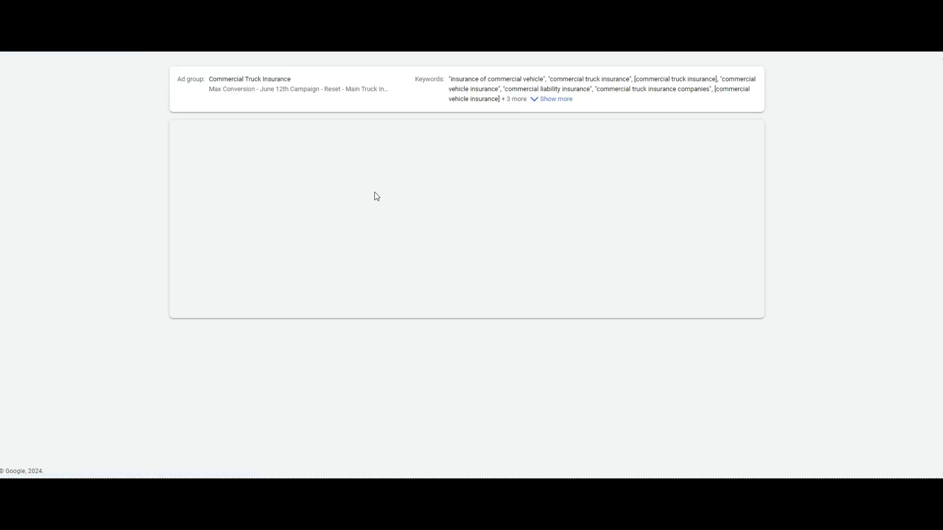
scroll(337, 221, "down", 4)
Step: In the ad editor, select the Trucking display path and the Commercial Truck Insurance headline text
double_click(217, 158)
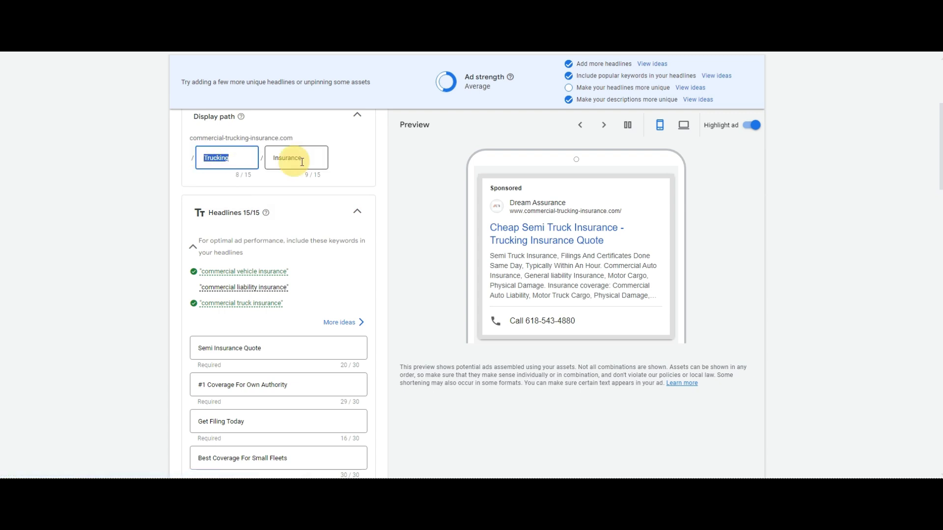
scroll(269, 230, "down", 3)
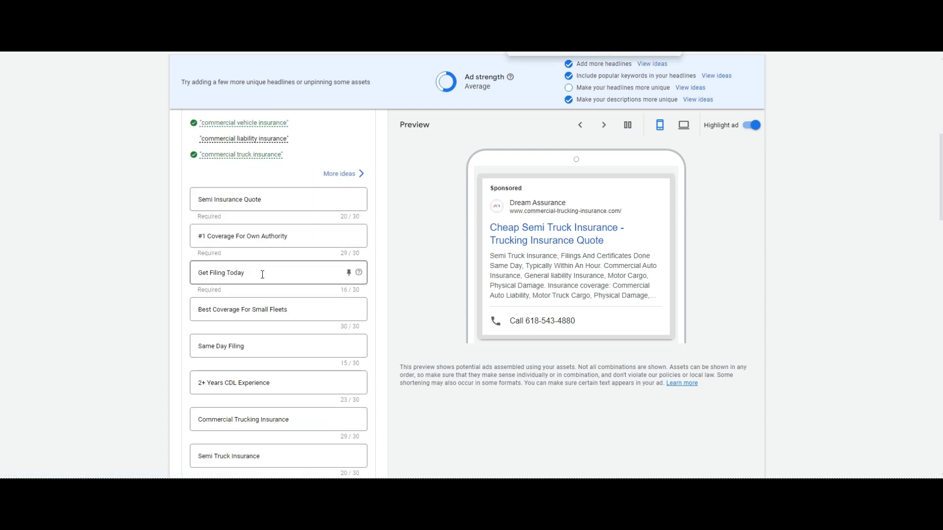
scroll(271, 272, "down", 1)
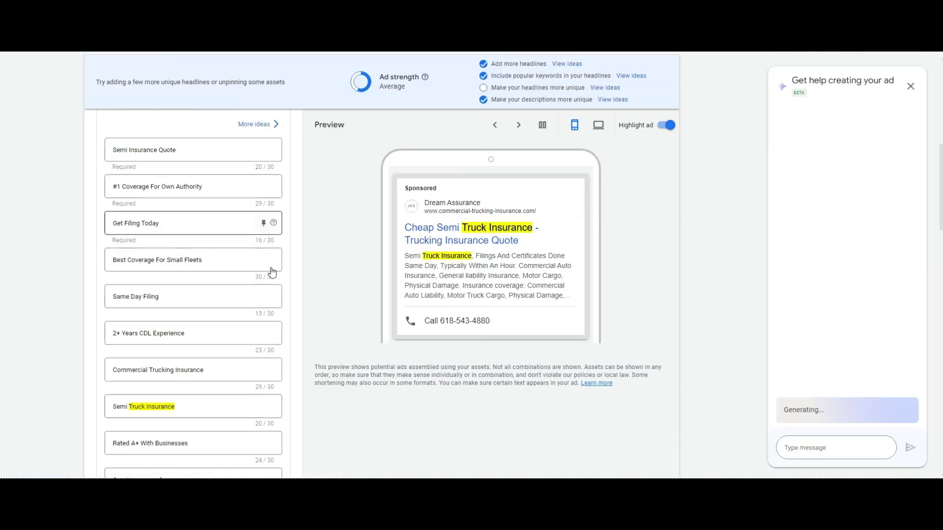
scroll(245, 269, "down", 3)
scroll(88, 265, "down", 2)
left_click_drag(216, 304, 70, 310)
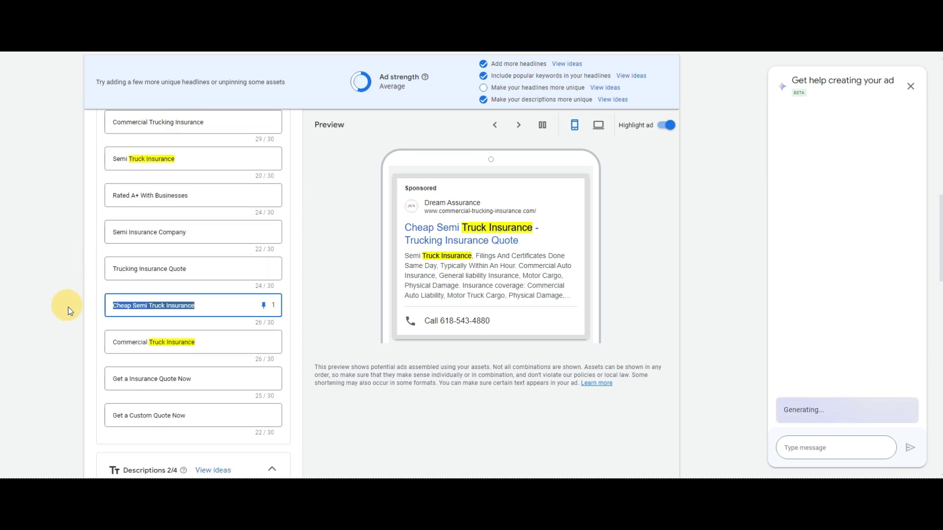
left_click_drag(211, 342, 97, 332)
scroll(206, 309, "down", 4)
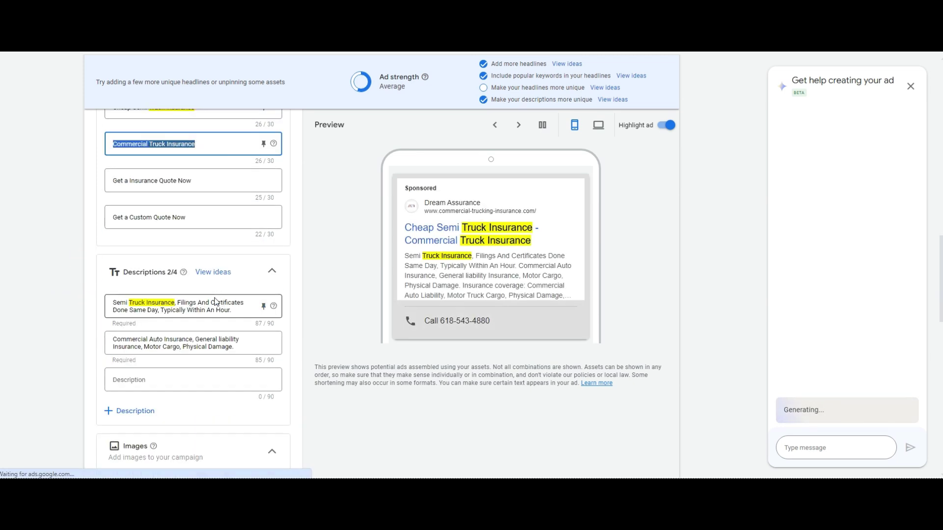
Step: Review the first and second descriptions and the empty third description field
left_click(132, 300)
scroll(148, 304, "down", 1)
double_click(128, 291)
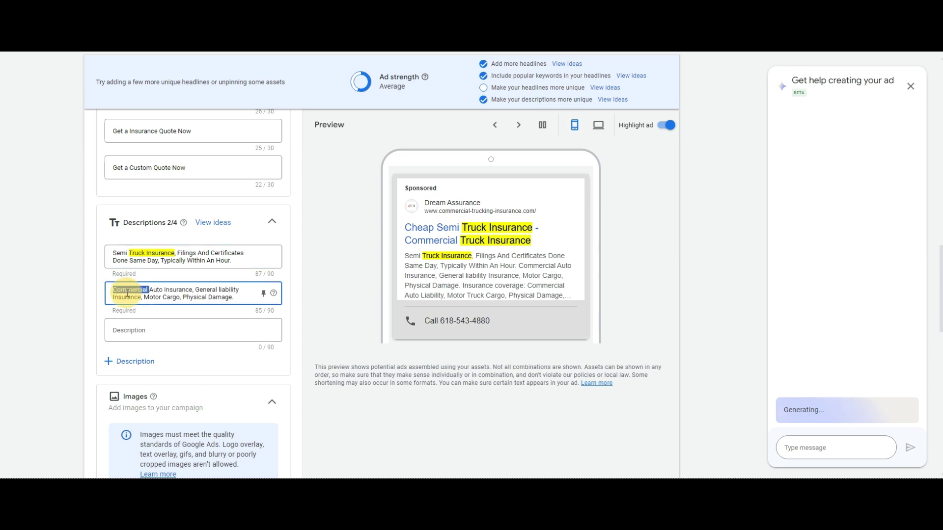
left_click(142, 259)
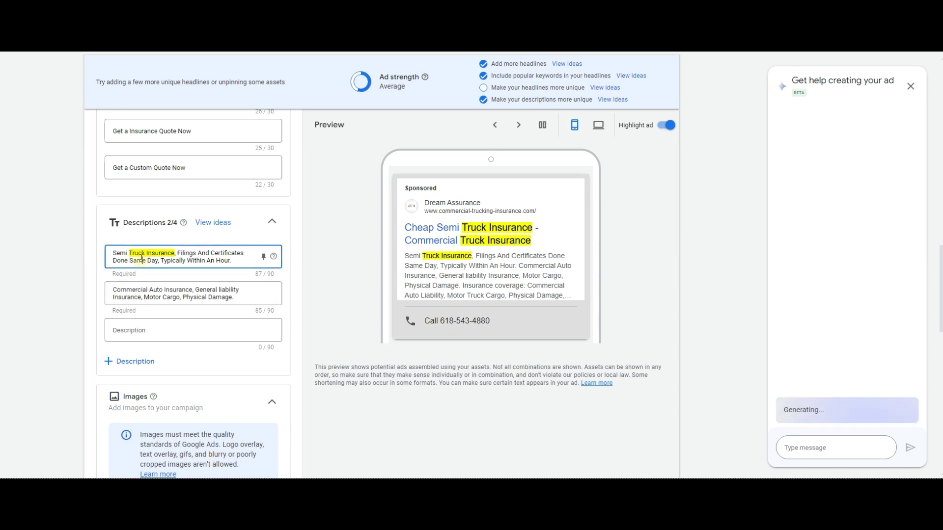
left_click(131, 330)
scroll(180, 373, "down", 6)
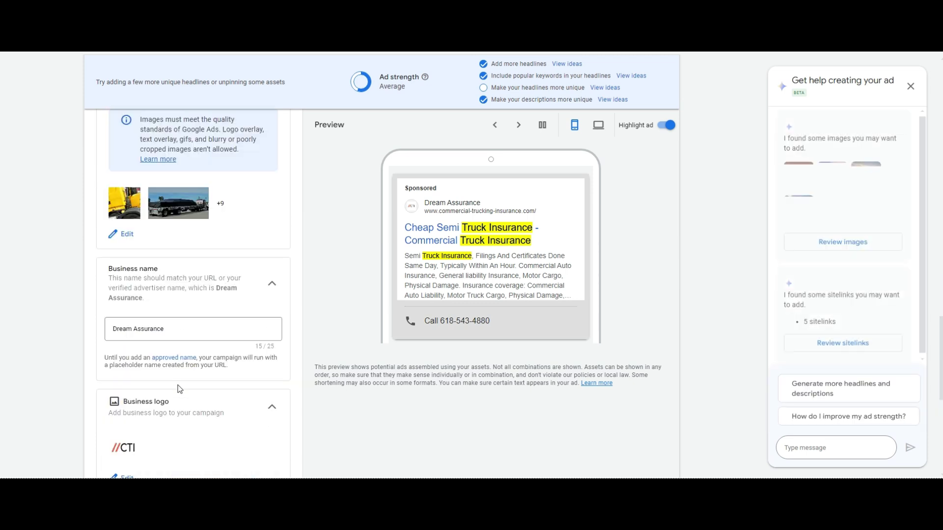
scroll(179, 389, "down", 7)
Step: Discard the ad edits and open Search keywords, scrolled across to the Quality Score columns
left_click(139, 435)
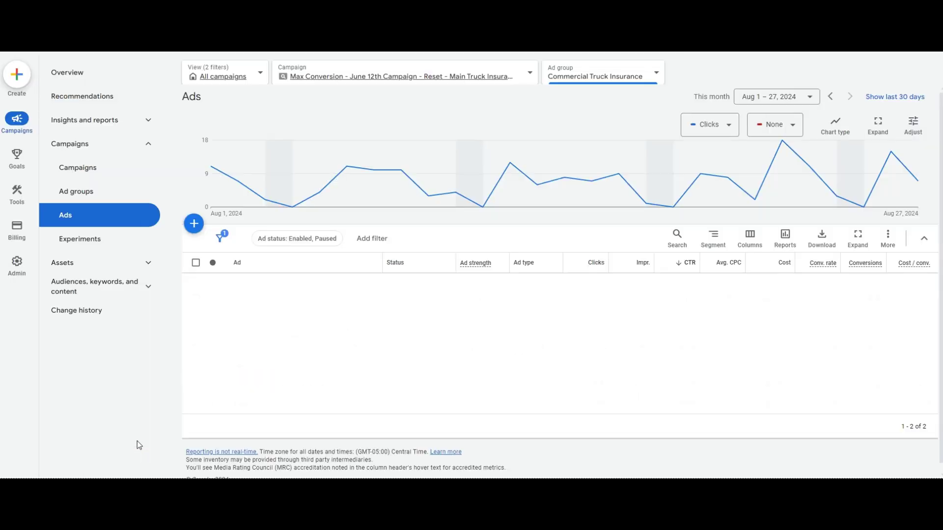
left_click(115, 295)
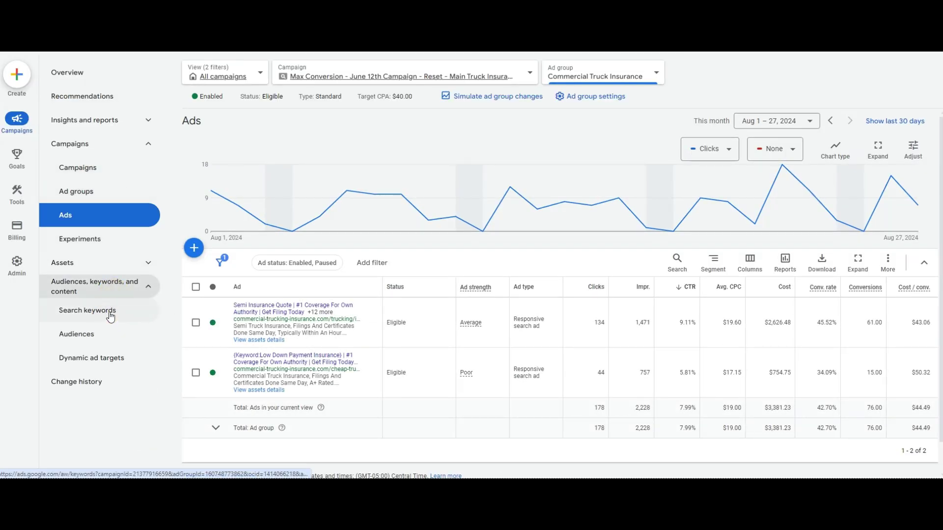
left_click(110, 310)
left_click_drag(590, 475, 806, 474)
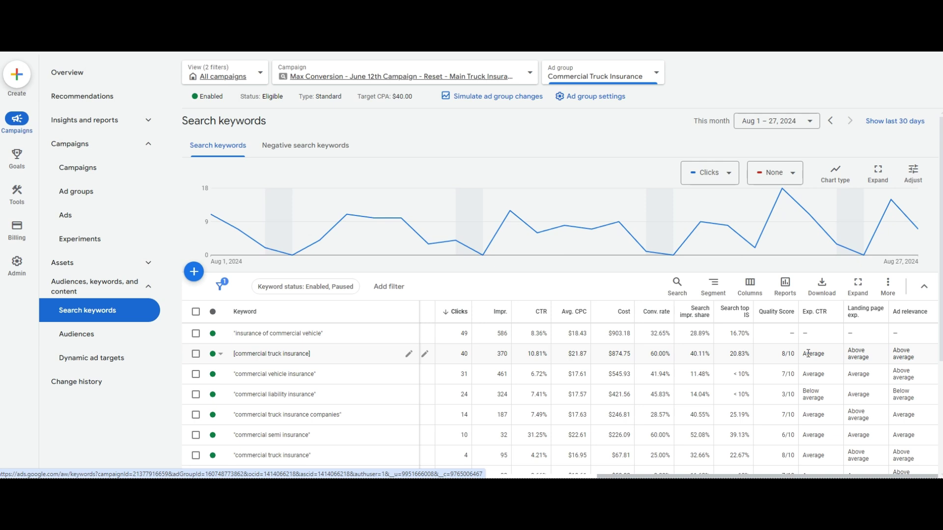
Step: Edit the Semi Insurance Quote ad, copy its first description, and switch to the Natural Language tab
left_click(91, 216)
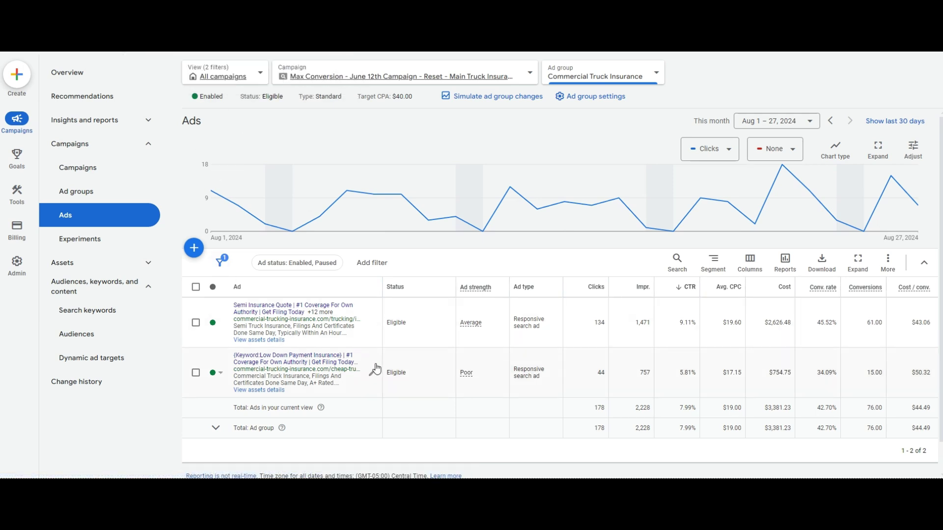
left_click(371, 323)
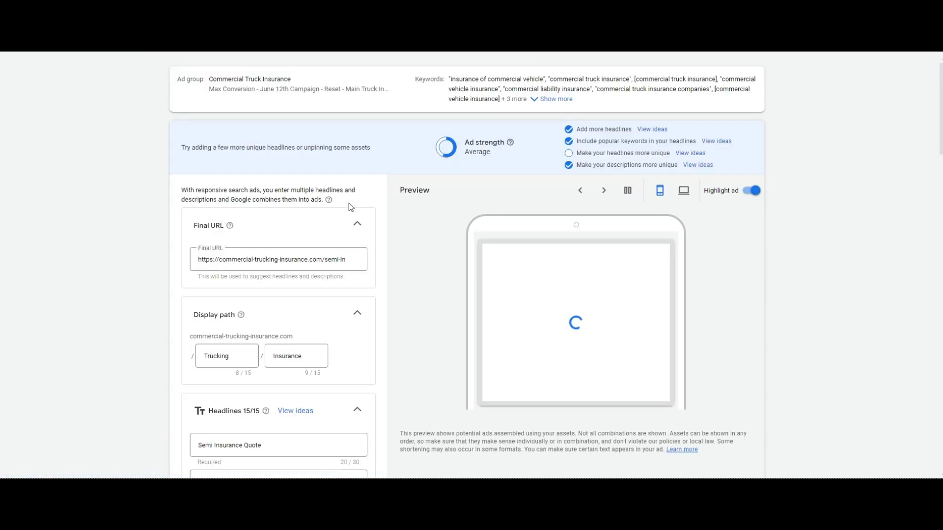
scroll(349, 205, "down", 15)
scroll(277, 195, "up", 2)
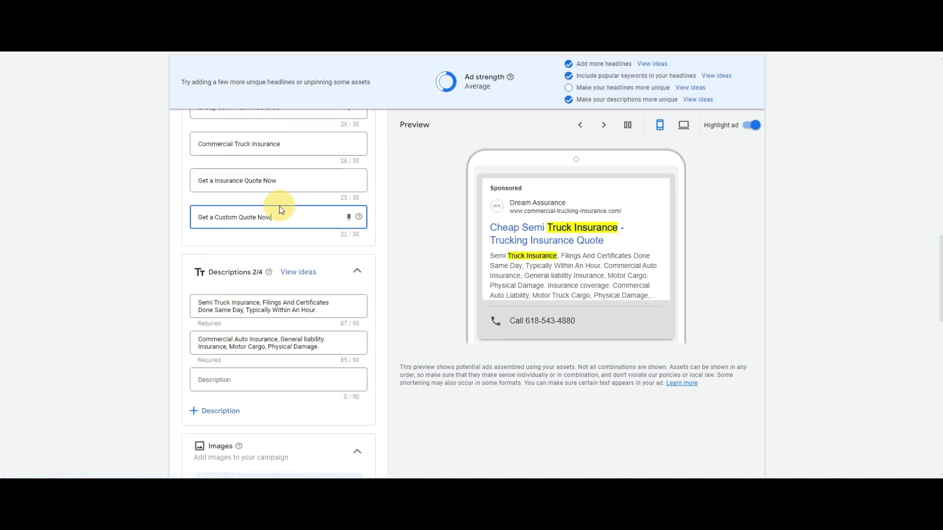
left_click(293, 305)
key("ctrl+a")
key("ctrl+c")
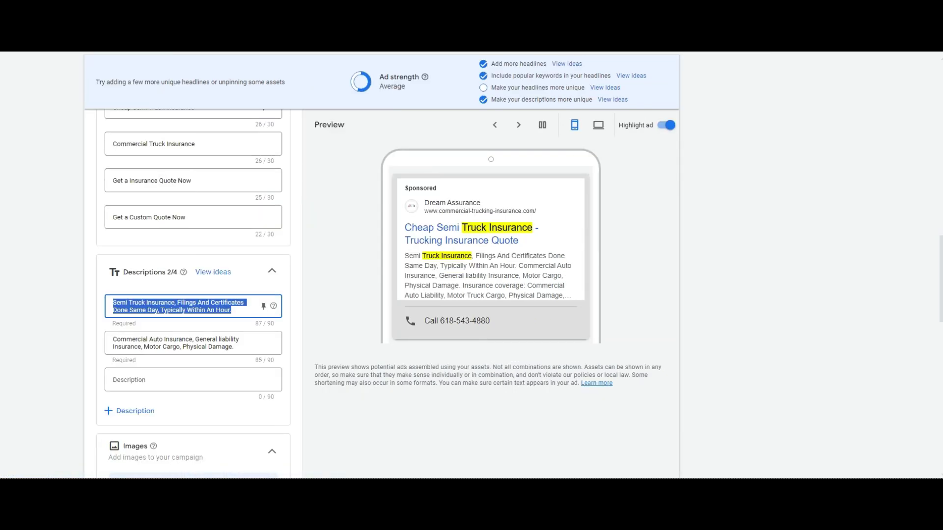
key("ctrl+Tab")
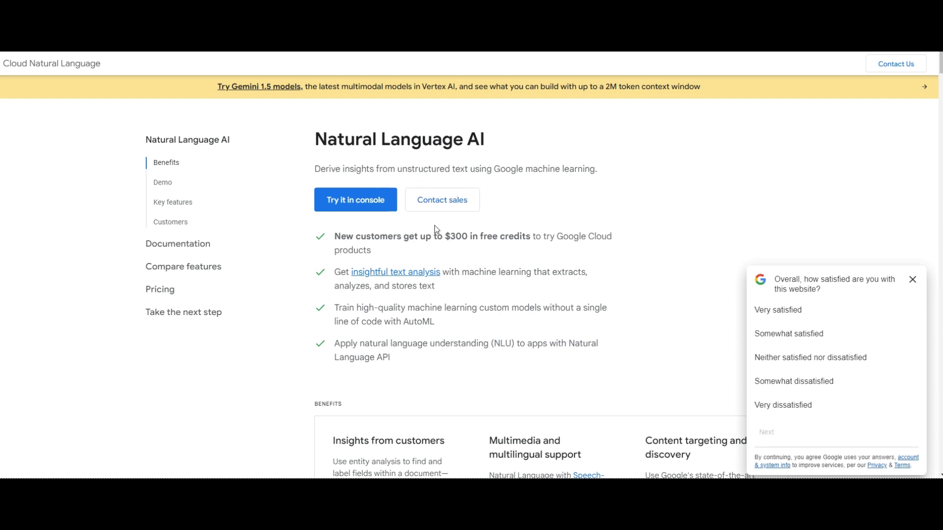
Step: Paste the ad description into the Natural Language demo, analyze it, and view its 0.927 sentiment
scroll(539, 228, "down", 7)
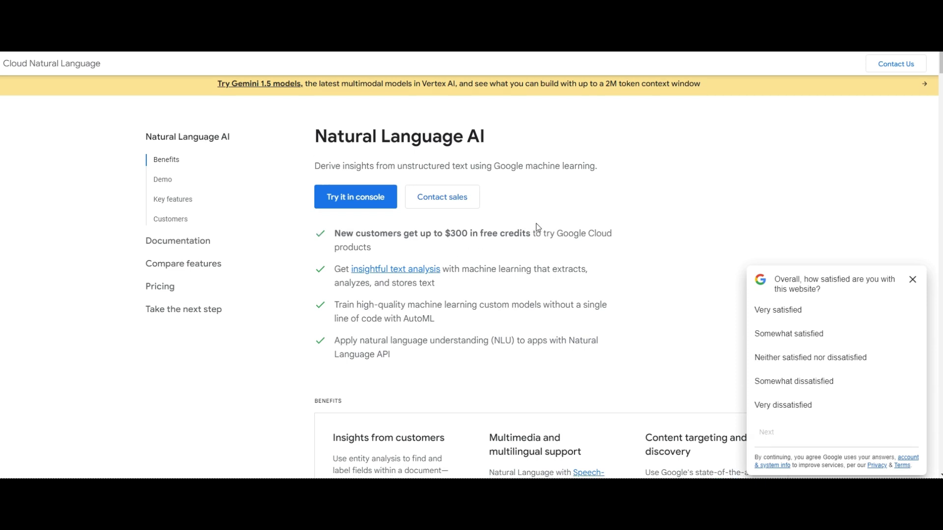
left_click(913, 279)
scroll(723, 288, "down", 2)
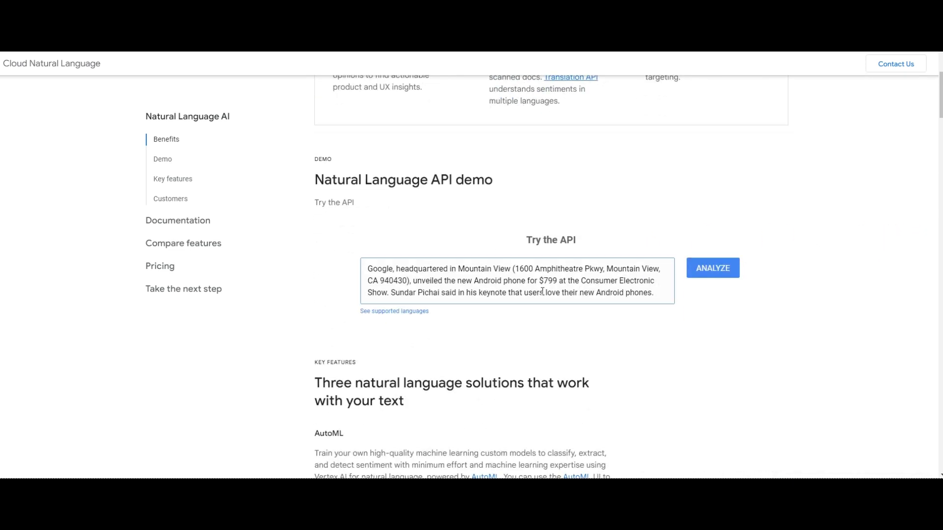
triple_click(600, 289)
key("ctrl+v")
left_click(731, 281)
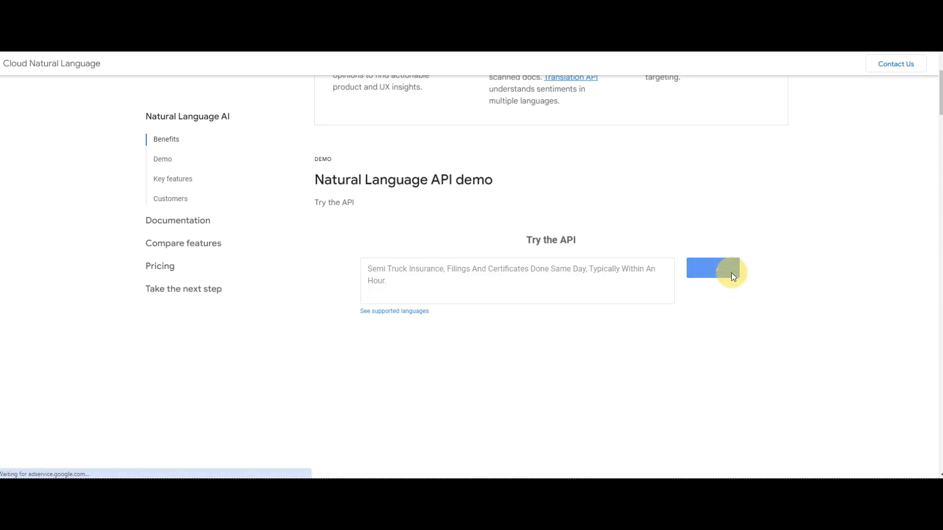
left_click(511, 353)
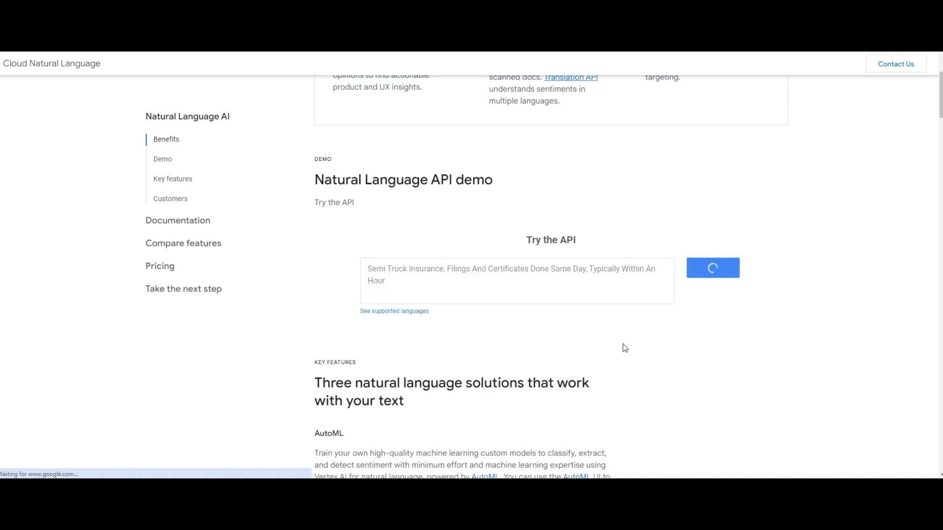
left_click(552, 272)
scroll(552, 271, "down", 2)
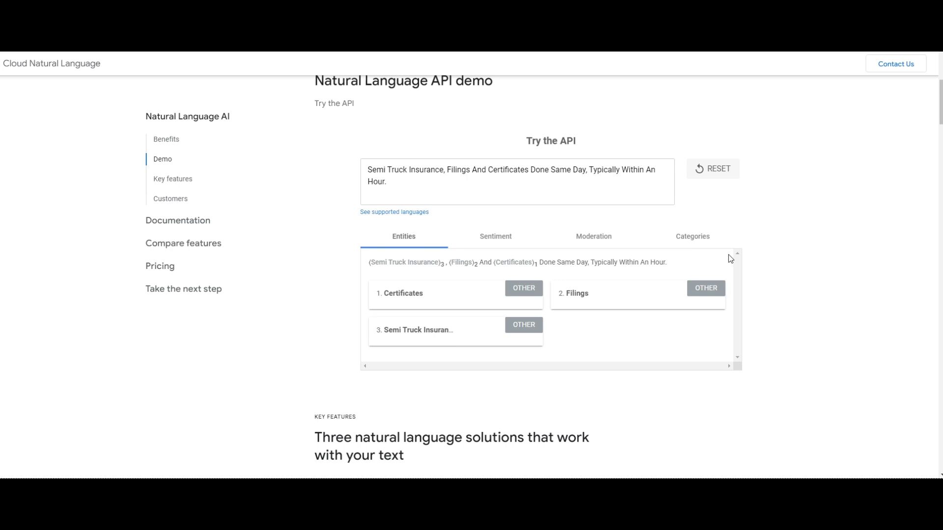
left_click(480, 243)
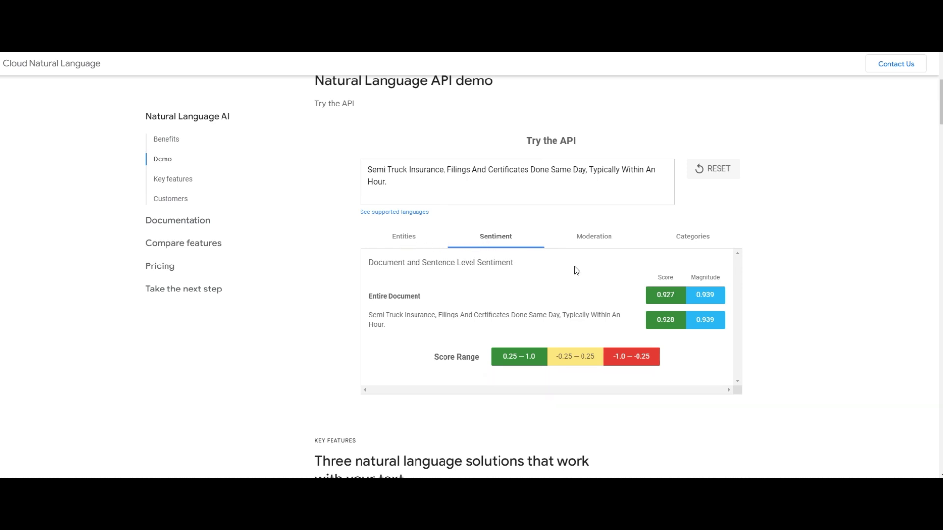
left_click(409, 240)
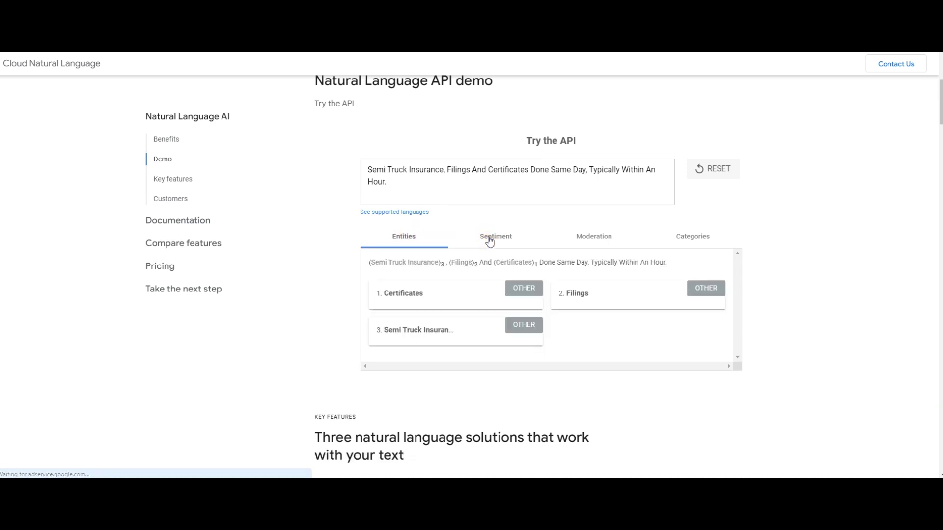
left_click(512, 244)
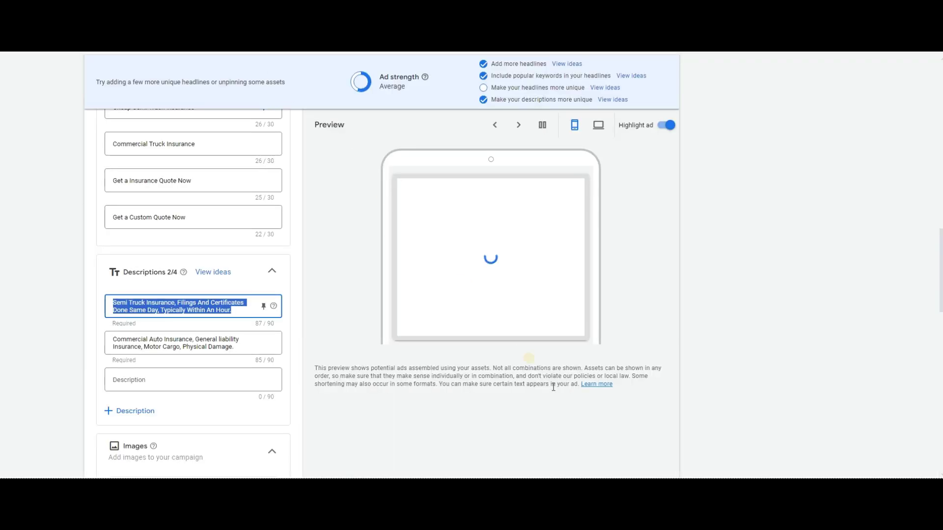
Step: Close the ad editor without saving and return to the ad group's Search keywords list
scroll(157, 388, "down", 9)
scroll(152, 413, "down", 6)
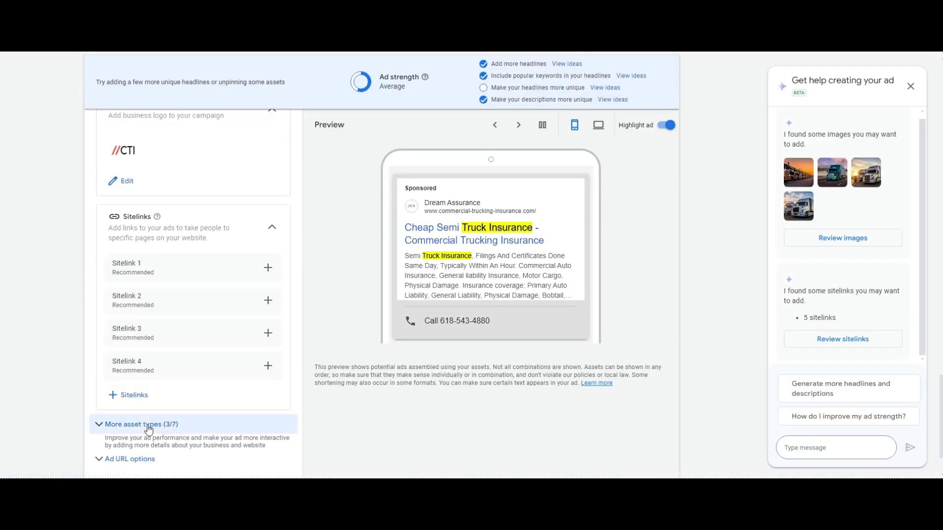
left_click(141, 435)
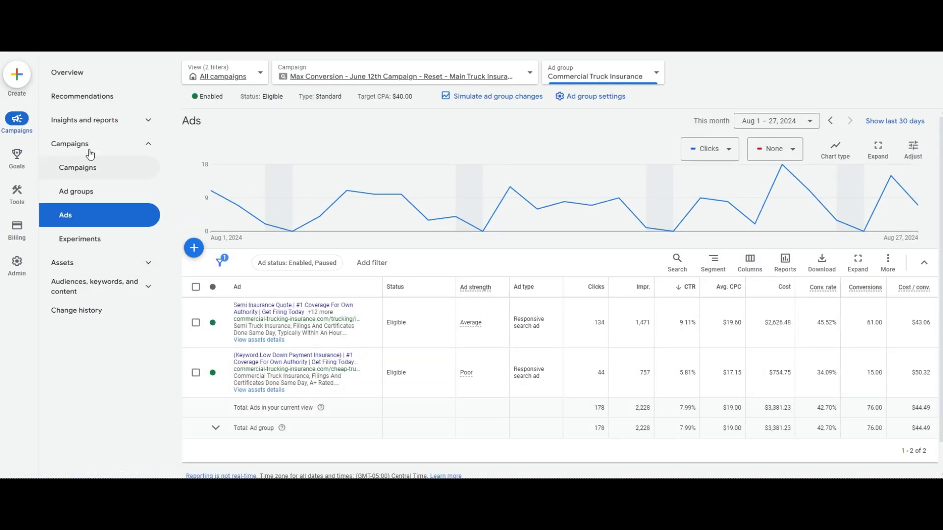
left_click(116, 146)
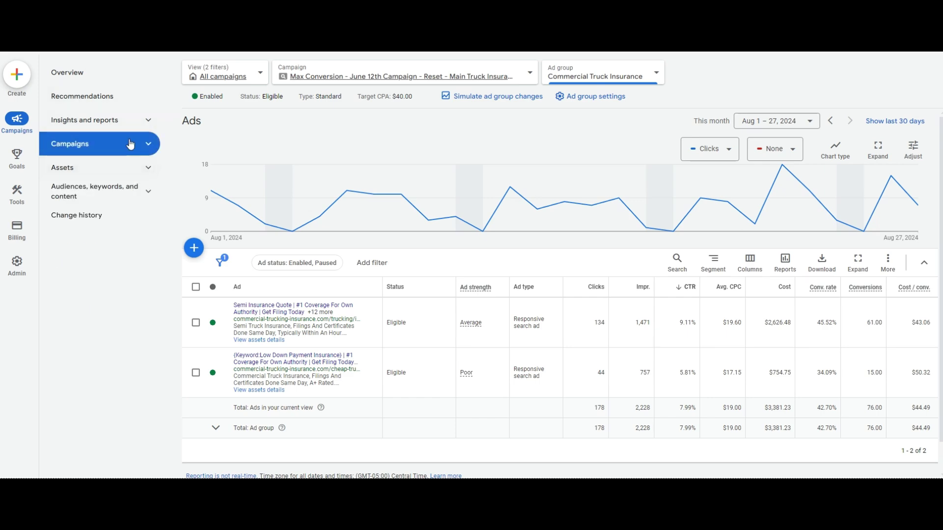
left_click(128, 144)
left_click(118, 283)
left_click(140, 318)
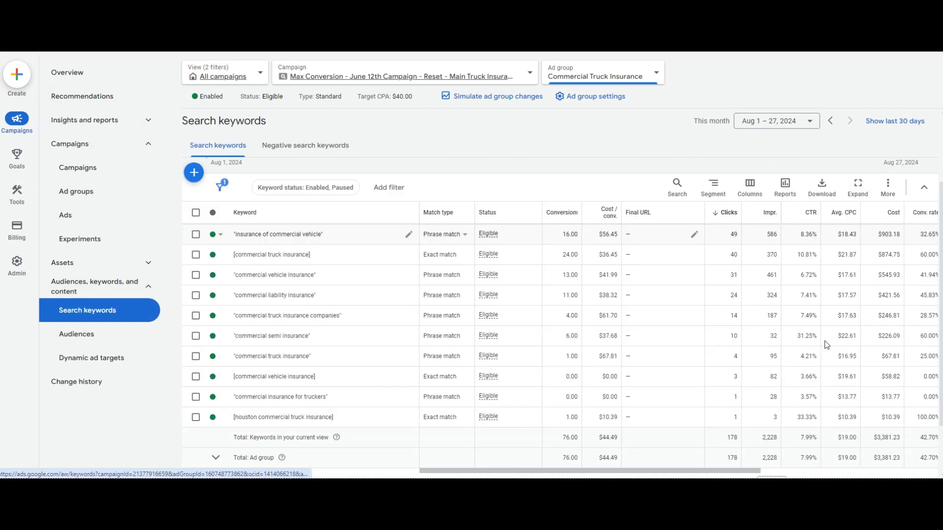
Step: Page through keywords 11 to 13 and back, highlighting the commercial semi insurance row's scores
left_click_drag(778, 403, 889, 405)
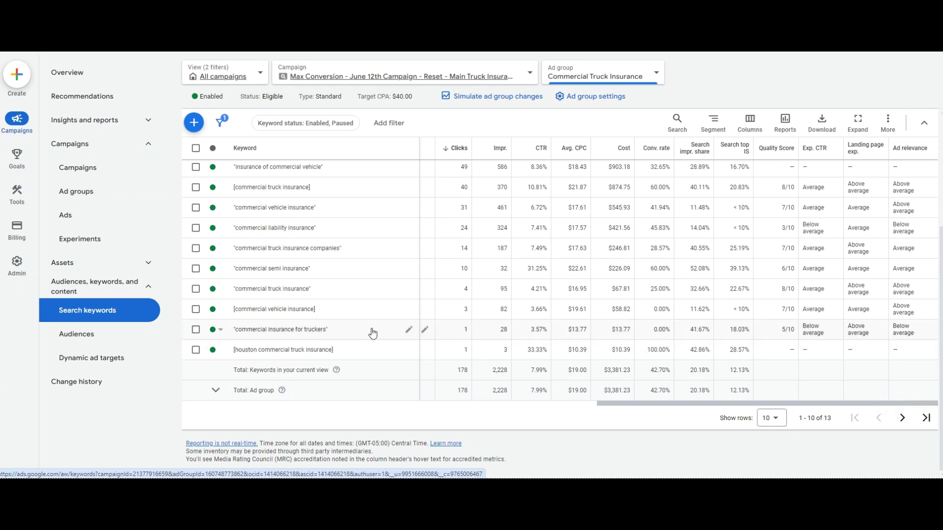
left_click_drag(687, 404, 876, 440)
left_click(903, 418)
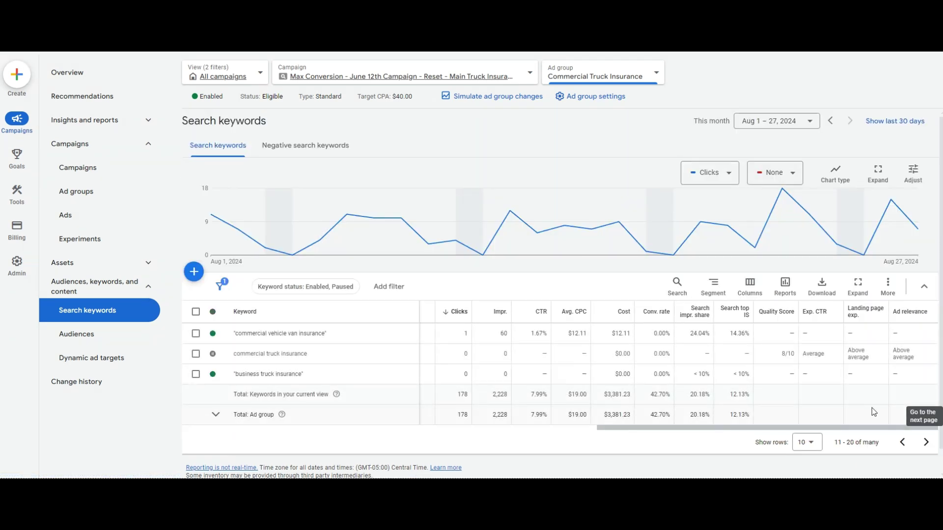
left_click(879, 443)
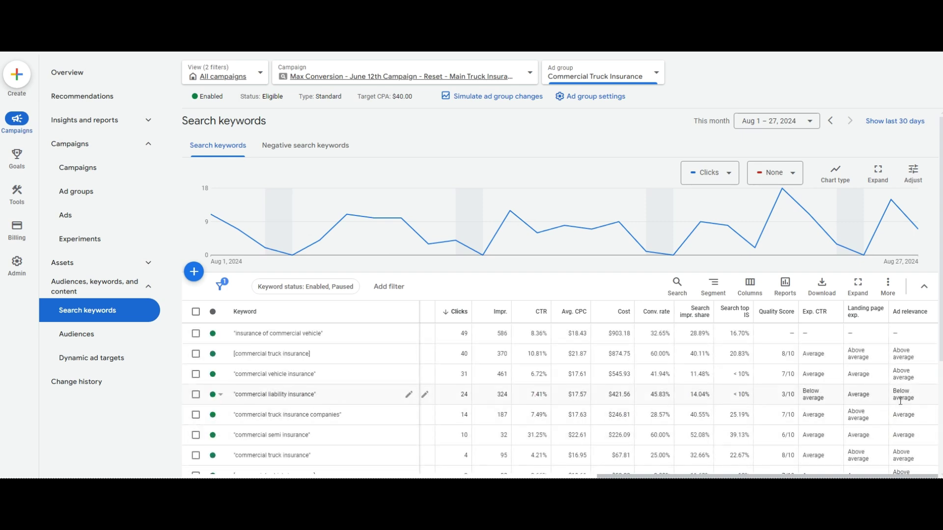
scroll(913, 255, "down", 2)
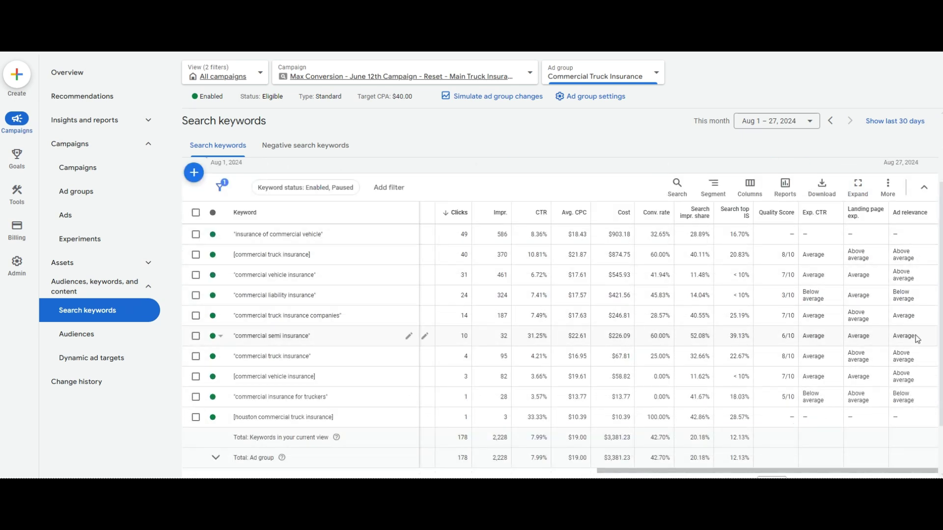
left_click_drag(916, 335, 570, 336)
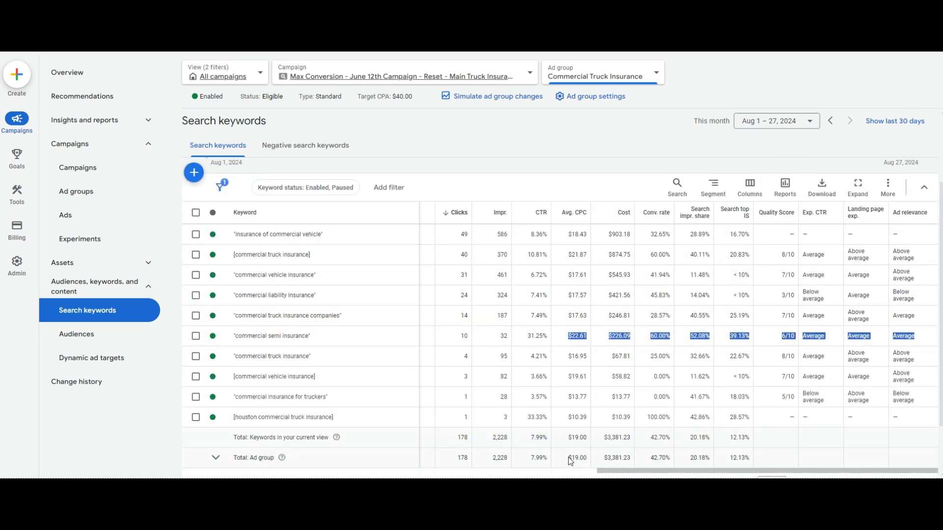
left_click_drag(632, 474, 462, 449)
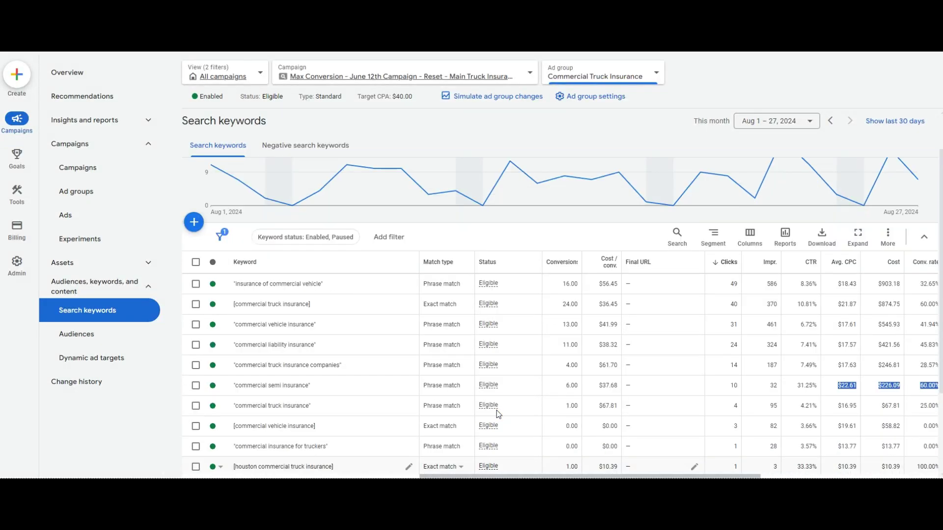
Step: Show keywords for the whole campaign and sort them by Ad relevance
left_click(457, 76)
scroll(679, 338, "down", 3)
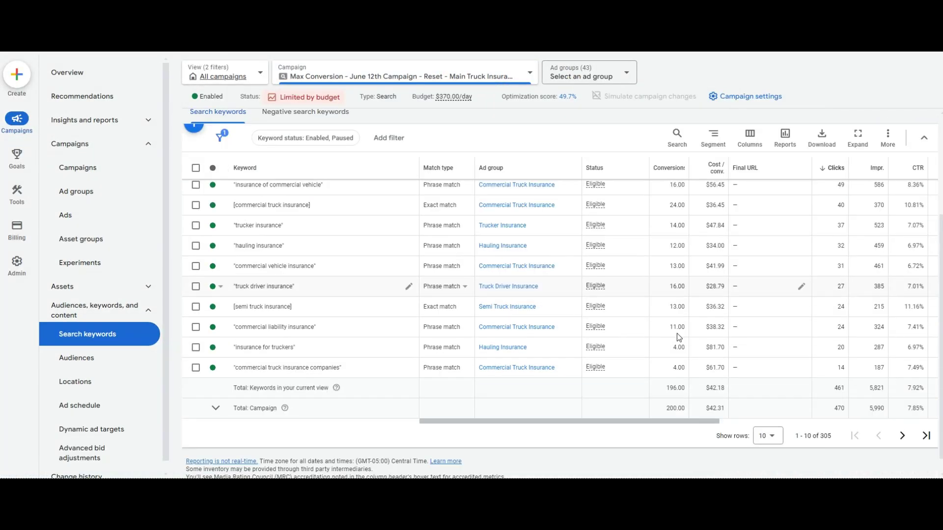
left_click_drag(750, 424, 905, 429)
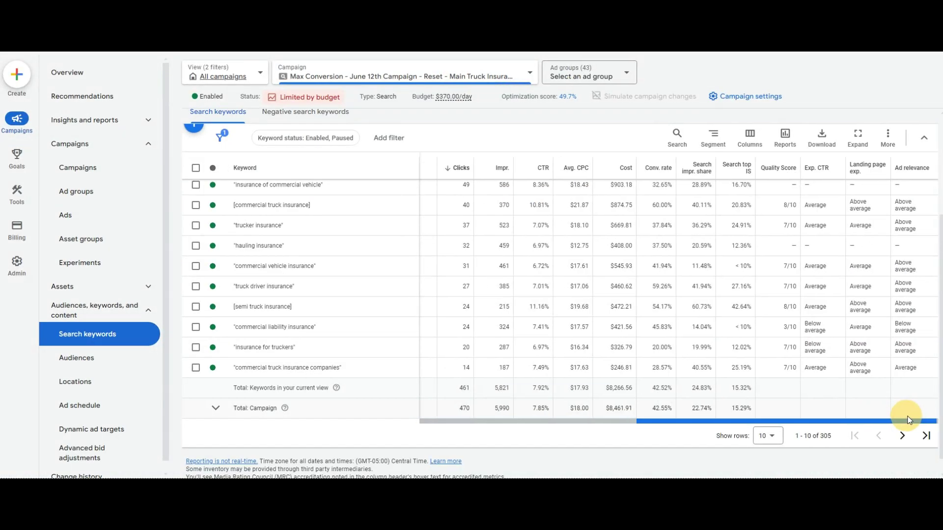
left_click(923, 170)
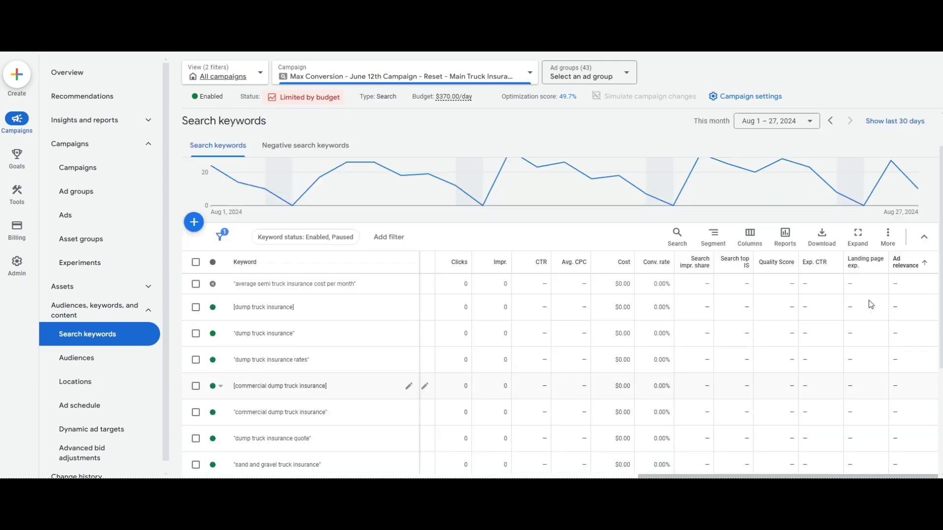
Step: Jump to the last page of sorted keywords and page back through the weaker ones
left_click(926, 418)
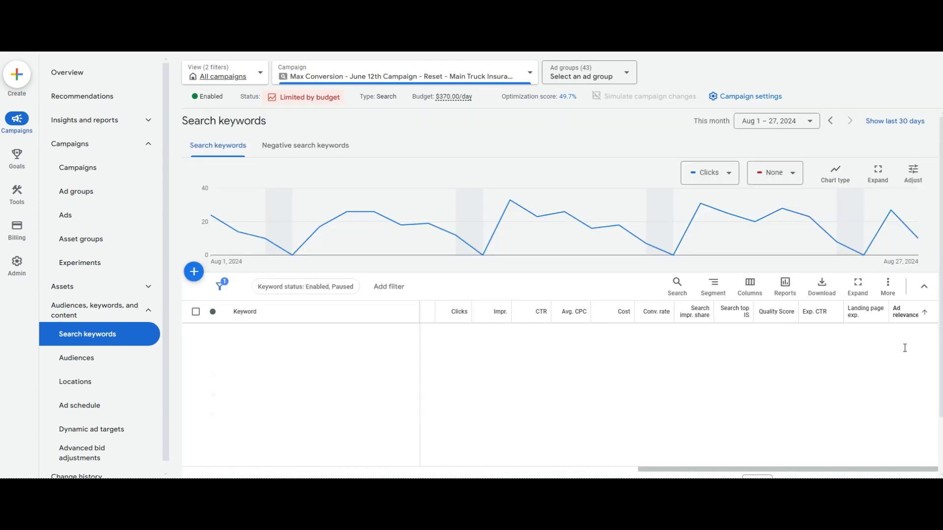
scroll(902, 367, "down", 2)
left_click(878, 418)
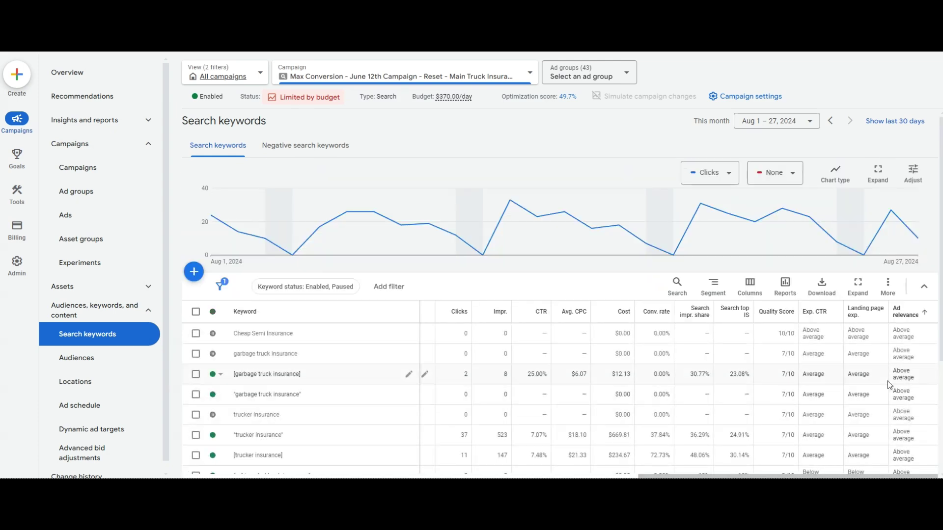
scroll(884, 408, "down", 2)
left_click(879, 418)
scroll(881, 388, "down", 3)
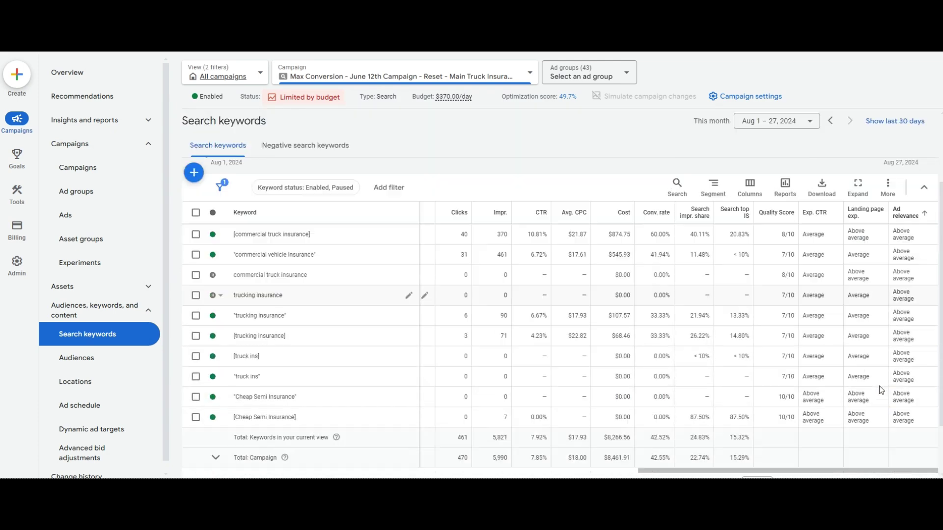
left_click(878, 418)
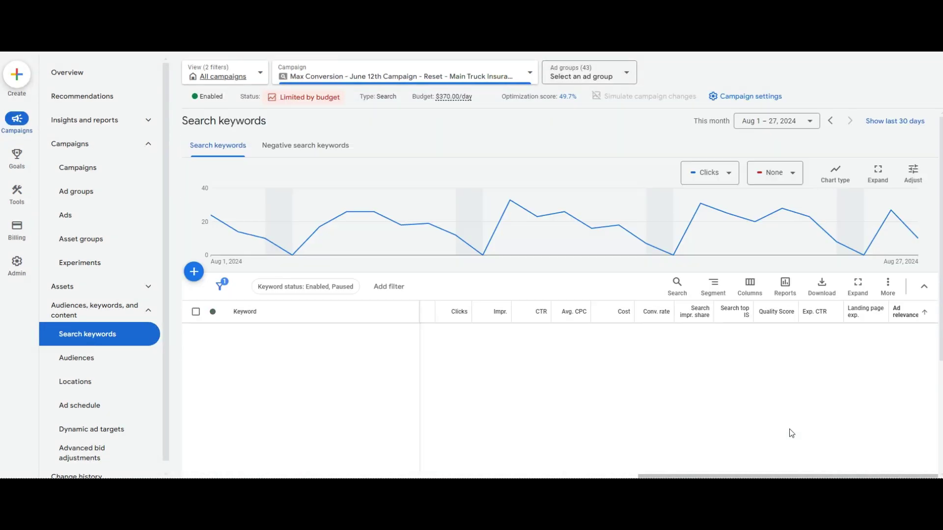
scroll(786, 422, "down", 3)
Step: Show more keyword rows per page and open the CDL Insurance ad group's keywords
left_click(763, 417)
left_click(772, 380)
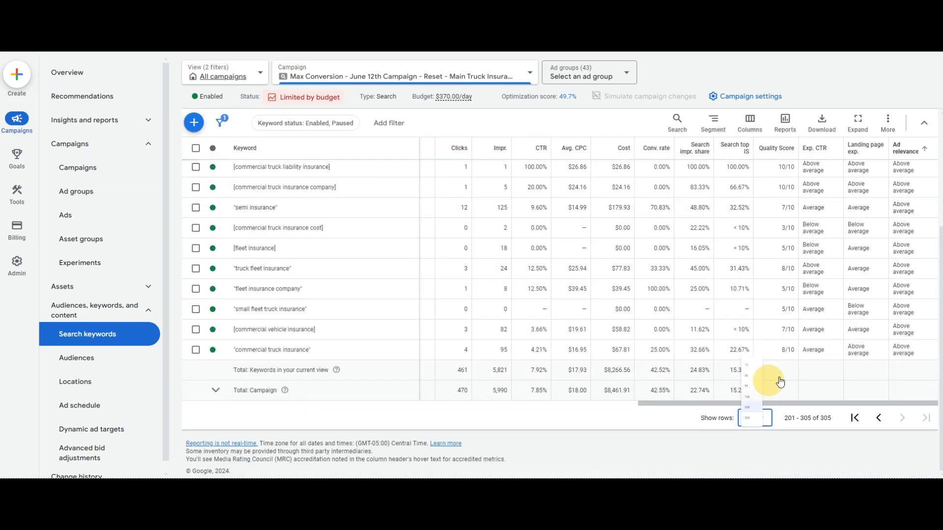
scroll(898, 327, "down", 10)
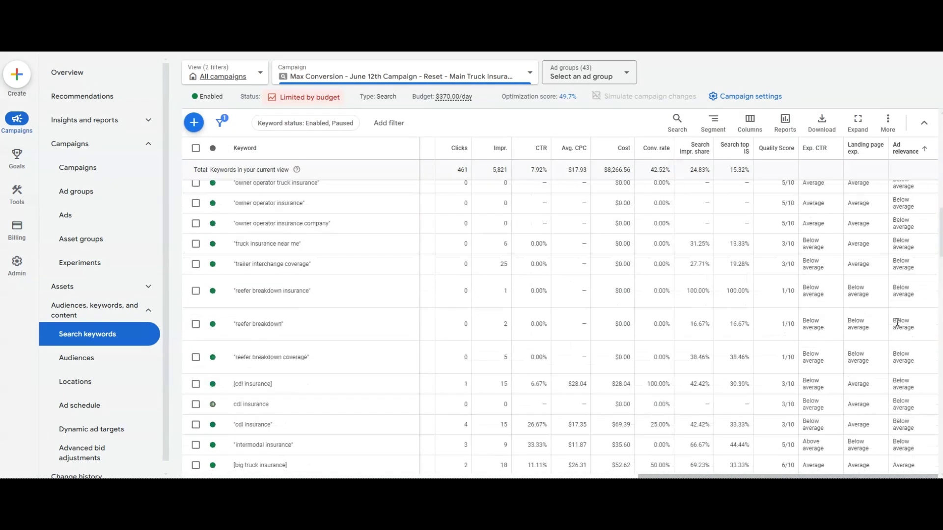
scroll(896, 346, "down", 2)
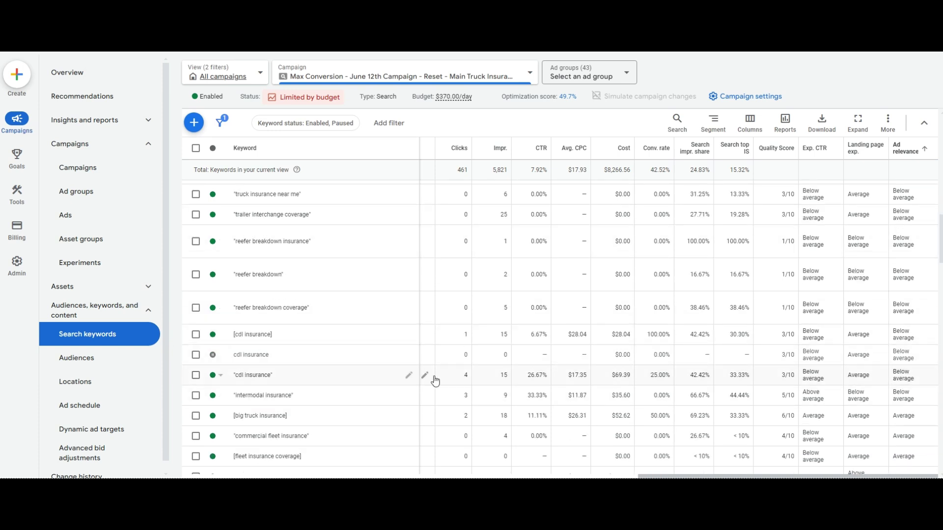
left_click_drag(646, 475, 430, 476)
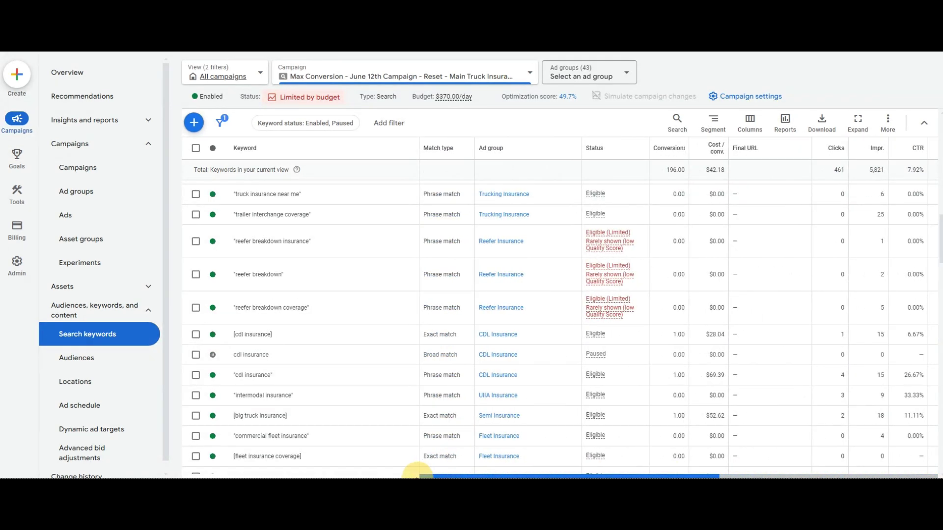
left_click(504, 376)
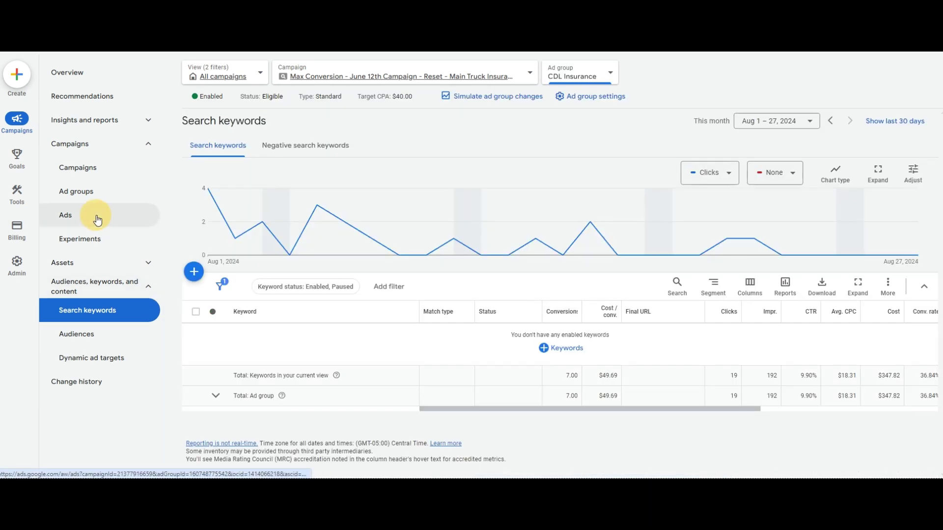
Step: Edit the CDL Insurance ad and change its display path from Trucking to CDL
left_click(95, 216)
left_click(371, 322)
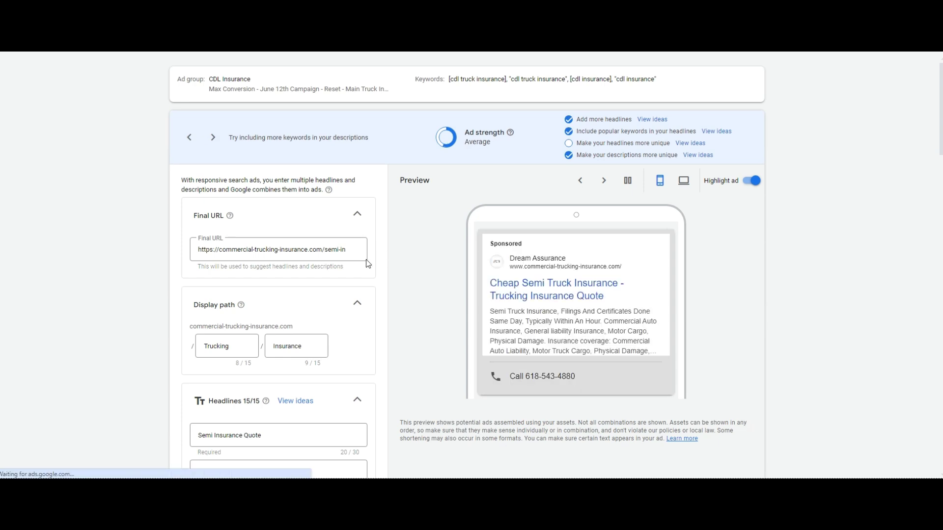
scroll(317, 309, "down", 7)
scroll(315, 306, "up", 6)
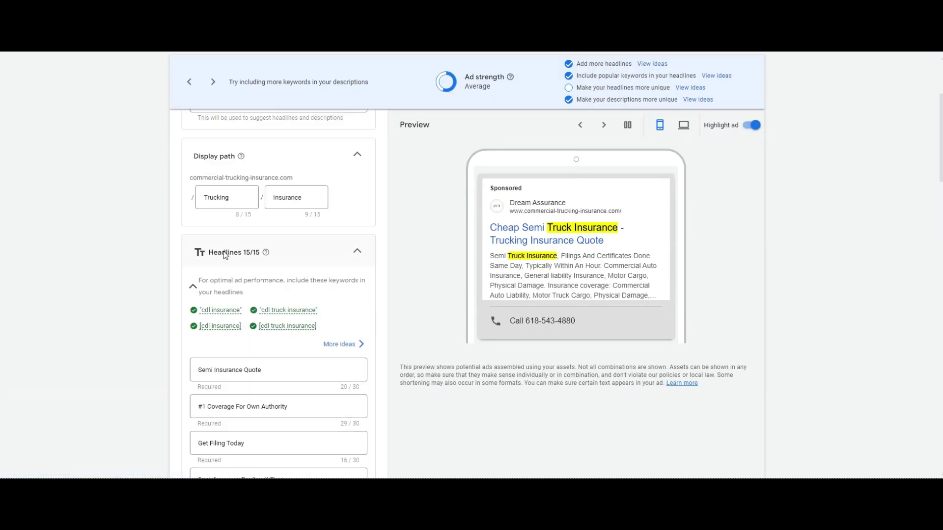
left_click_drag(245, 297, 227, 259)
type("CDL")
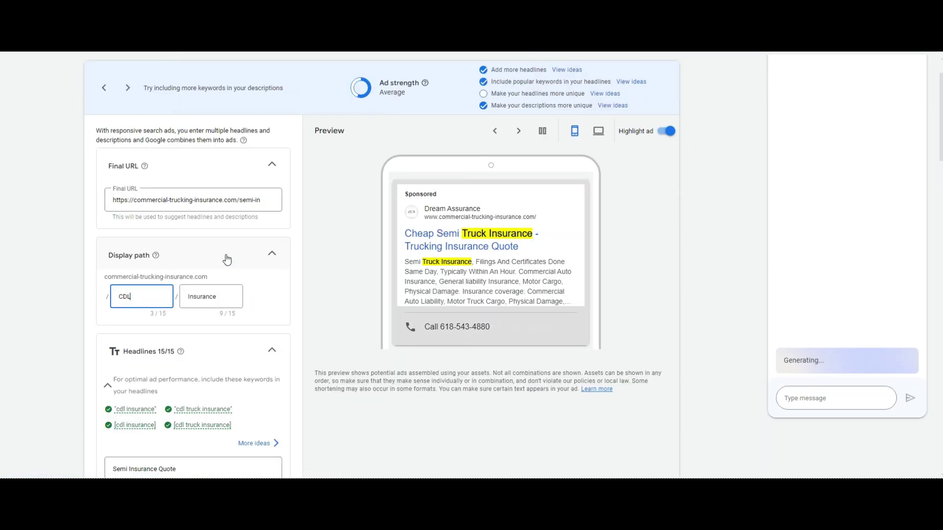
double_click(151, 295)
Step: Replace Semi with CDL in the first description and the first headline
scroll(197, 312, "down", 15)
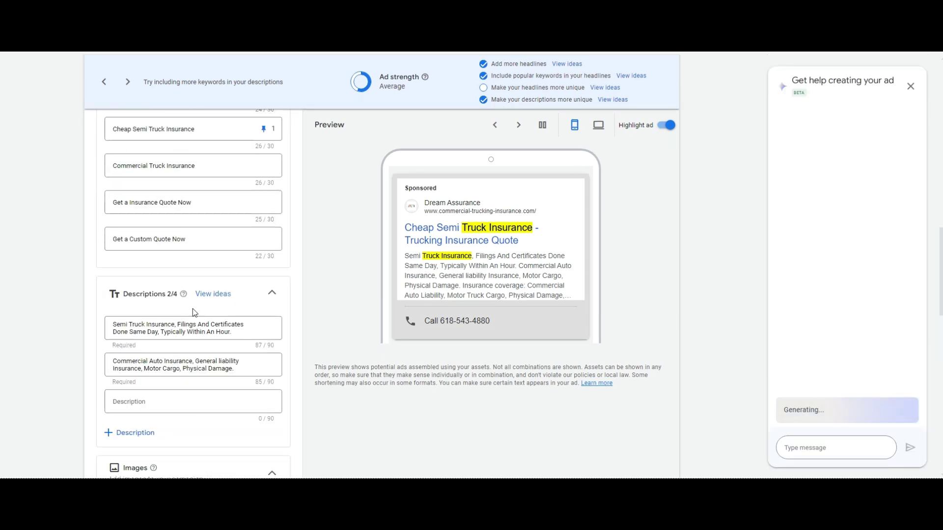
left_click_drag(161, 282, 129, 283)
double_click(120, 275)
type("CDL")
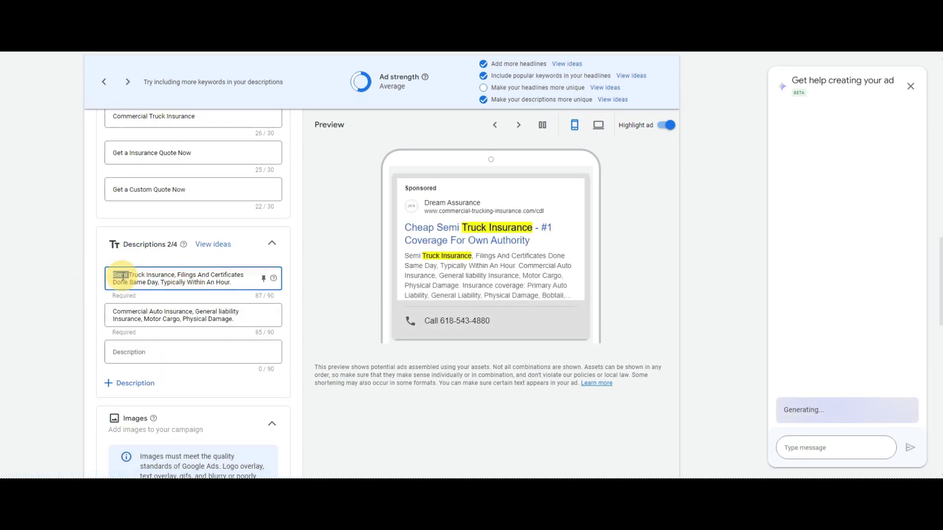
scroll(156, 278, "up", 4)
scroll(156, 275, "up", 8)
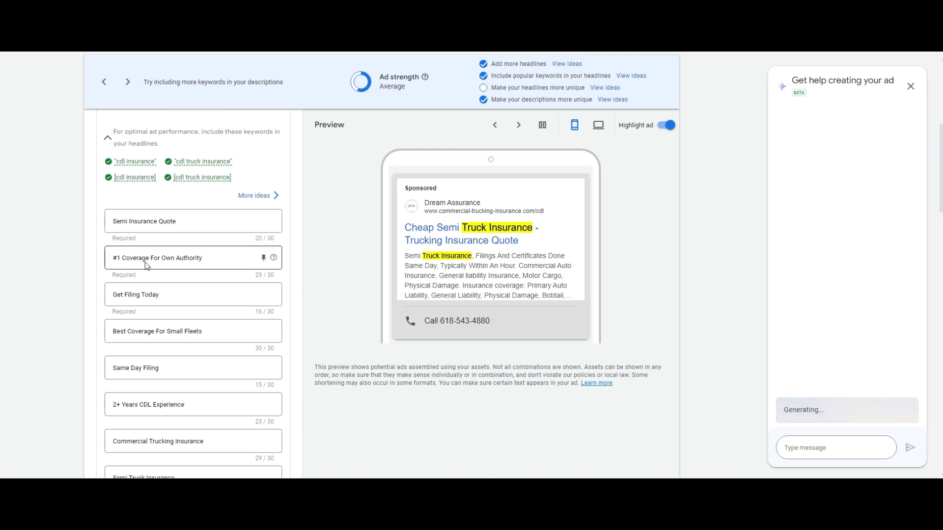
double_click(120, 221)
type("CDL")
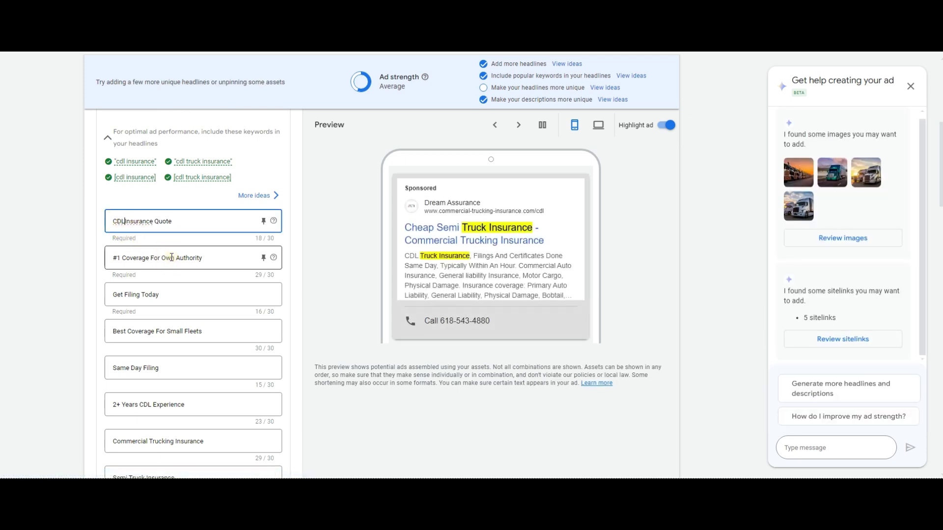
Step: Adjust the headline text and save the edited ad
type("Semi")
key("BackSpace")
key("BackSpace")
key("BackSpace")
key("BackSpace")
key("BackSpace")
scroll(171, 256, "down", 5)
scroll(167, 229, "up", 3)
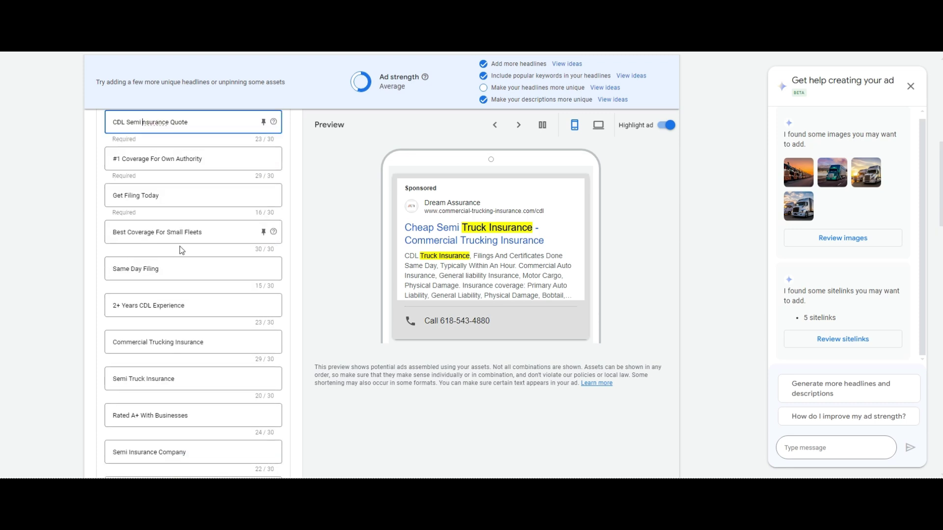
type("I")
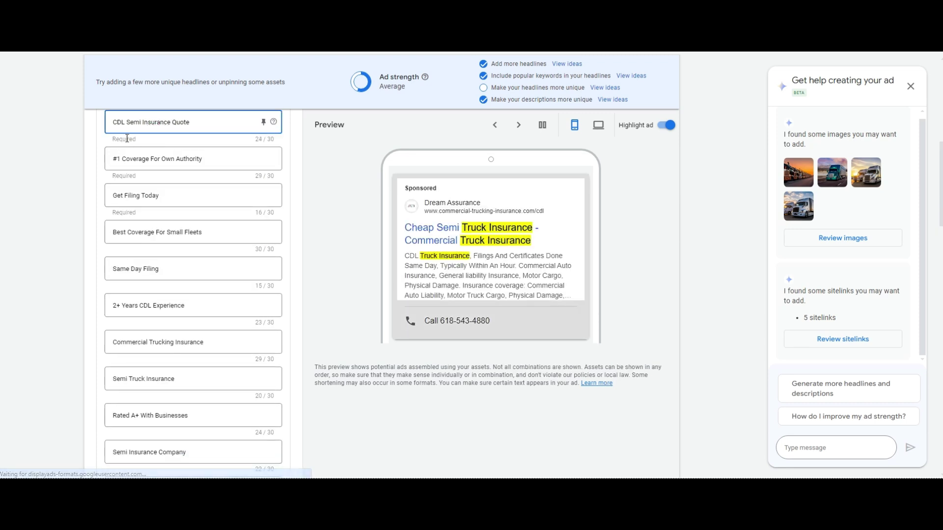
scroll(113, 334, "down", 15)
scroll(125, 379, "down", 5)
left_click(101, 433)
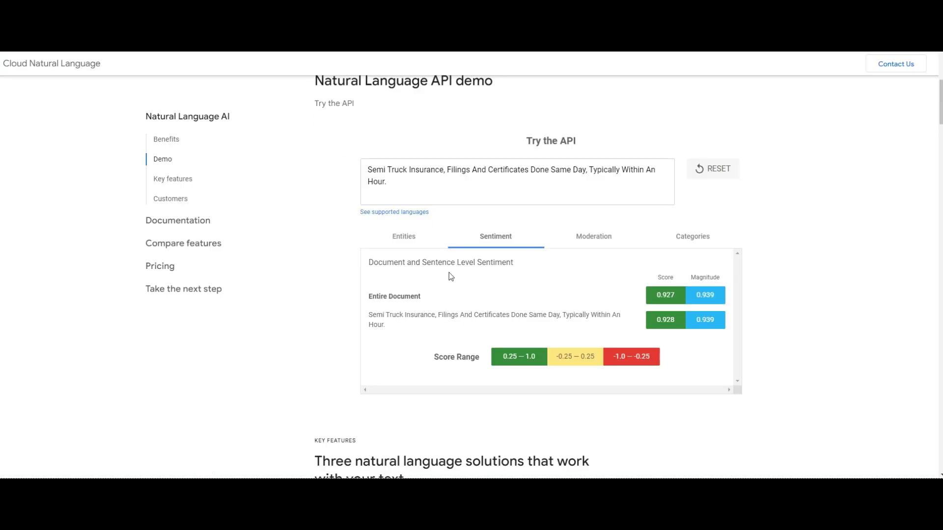
Step: Select the whole analysed semi truck insurance sentence in the demo, then deselect it
left_click(435, 196)
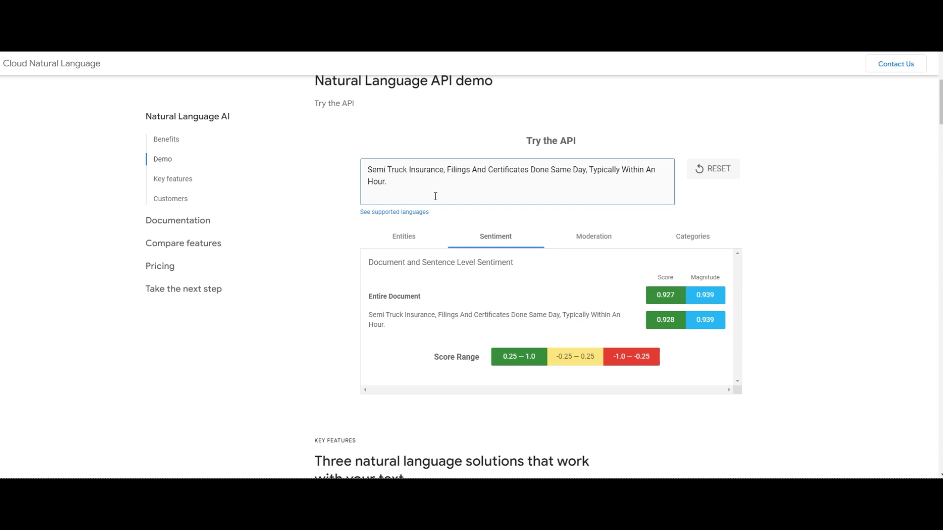
key("ctrl+a")
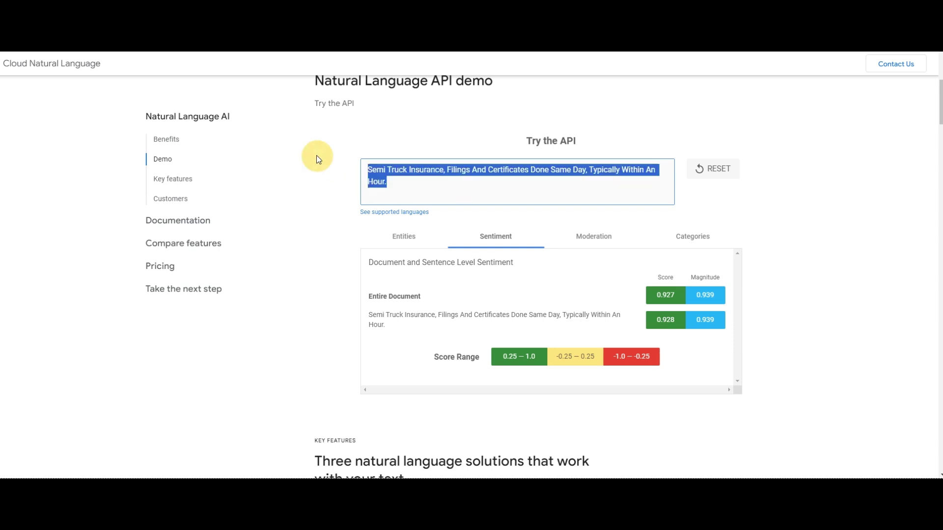
left_click(511, 356)
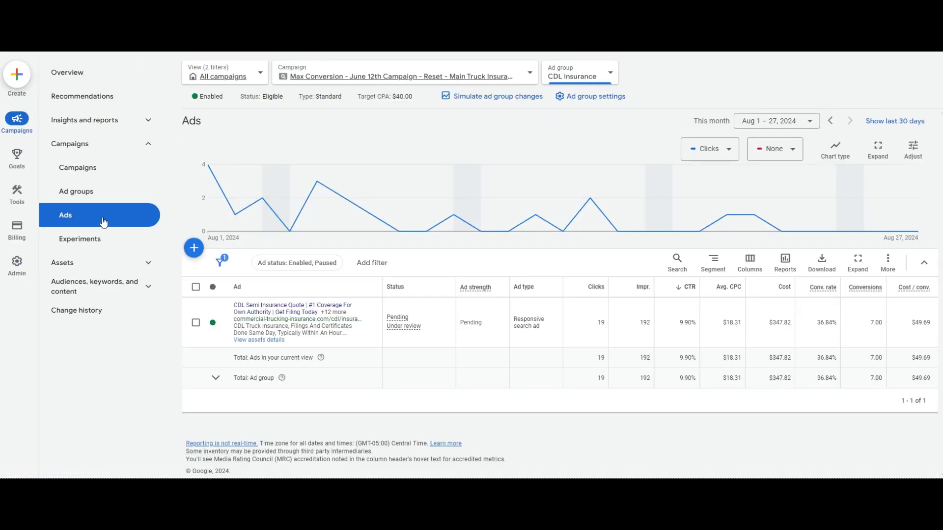
Step: List the campaign-wide Search keywords sorted by clicks, highest first
left_click(117, 154)
left_click(136, 194)
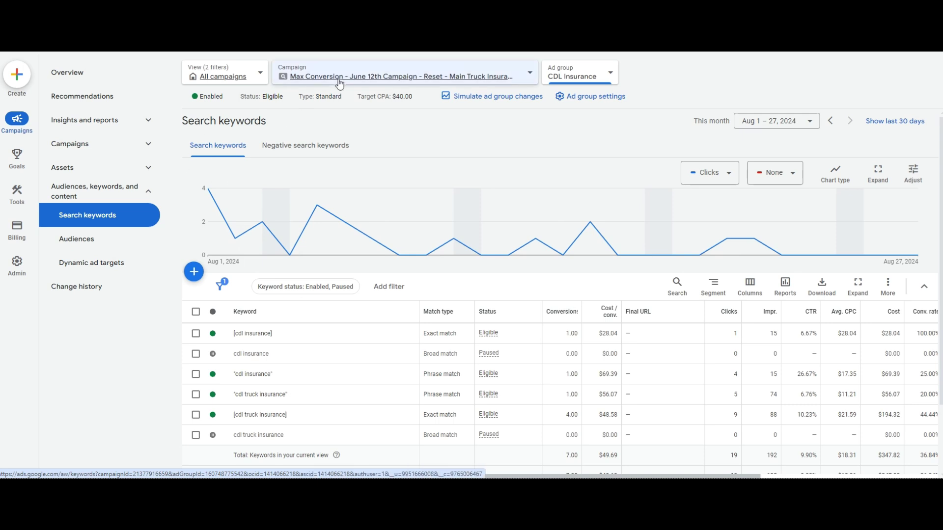
scroll(577, 219, "down", 3)
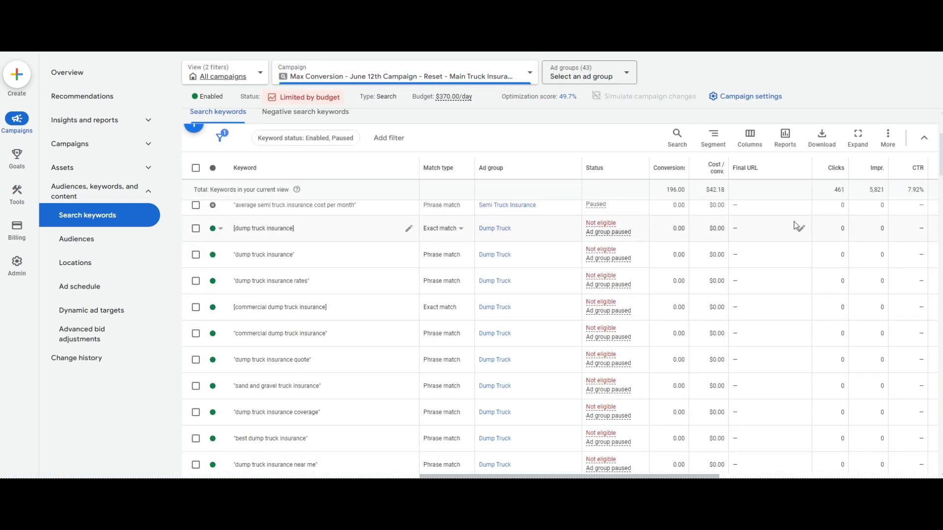
scroll(796, 225, "up", 1)
left_click(835, 214)
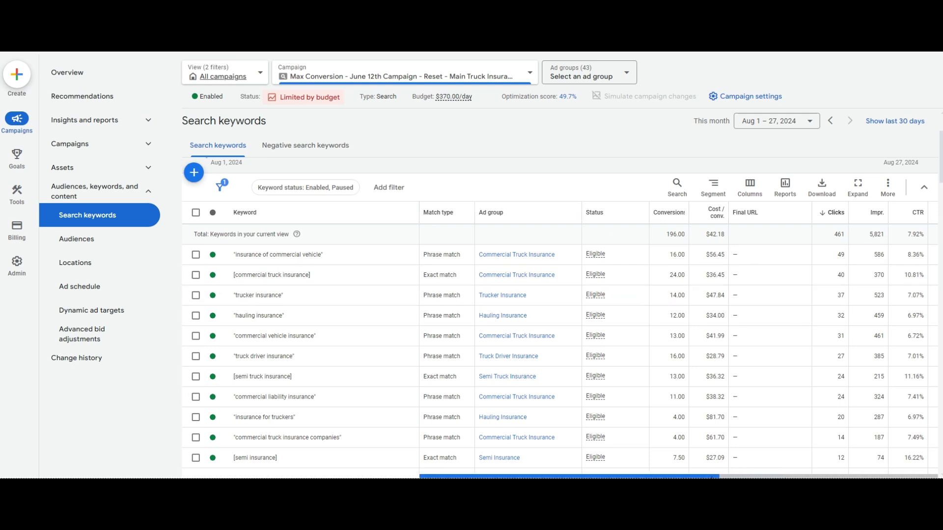
Step: Scroll the keyword table right to show the Quality Score, Exp. CTR, Landing page exp. and Ad relevance columns
left_click(740, 476)
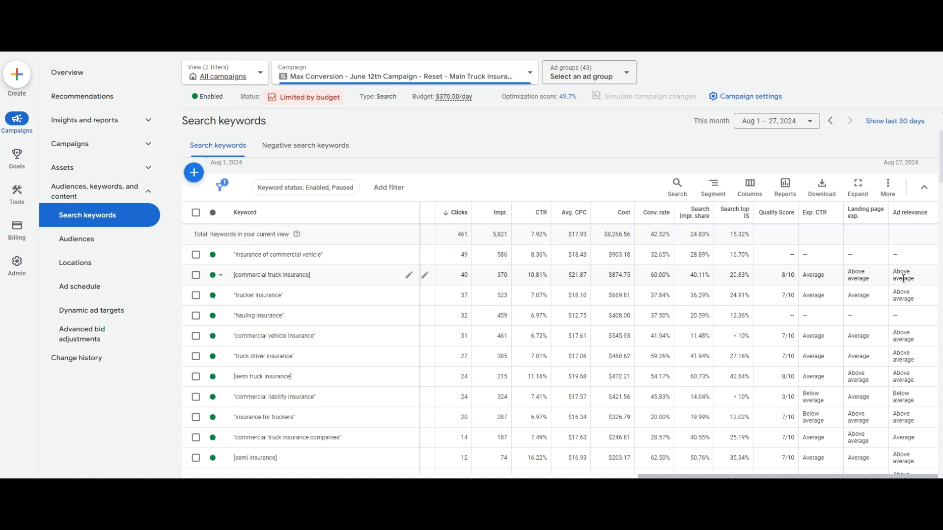
Step: Run a PageSpeed Insights analysis of the max-conversion.com homepage in a new tab
key("ctrl+t")
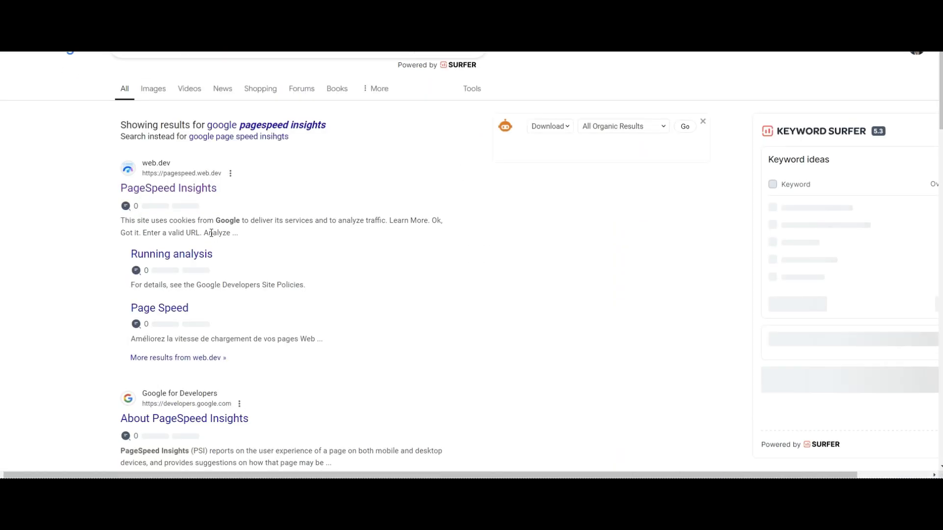
left_click(191, 188)
left_click(323, 60)
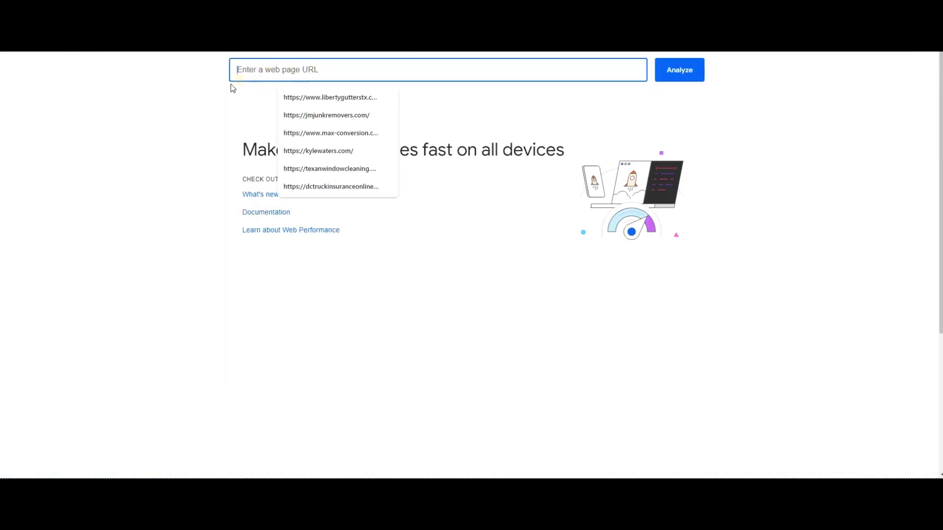
left_click(339, 134)
left_click(690, 72)
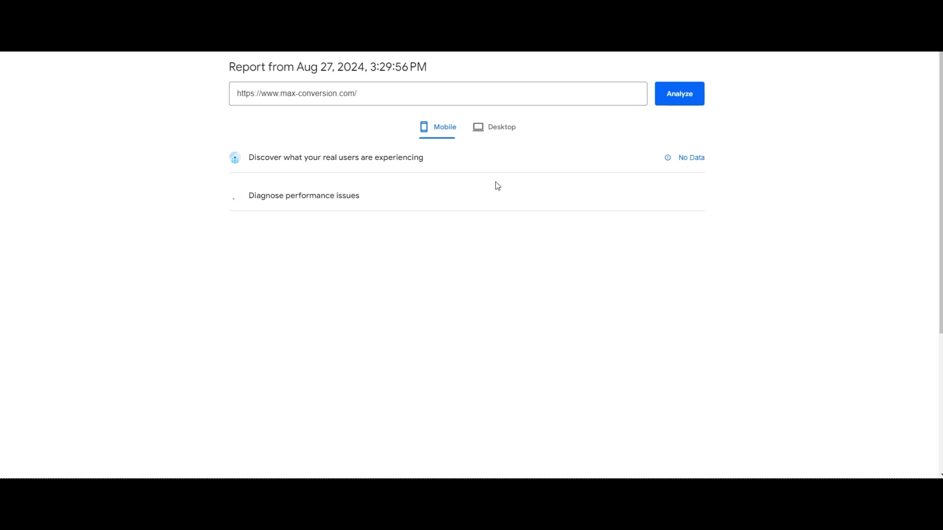
Step: Compare the Desktop and Mobile speed results and review the real-user experience section
left_click(501, 130)
left_click(460, 137)
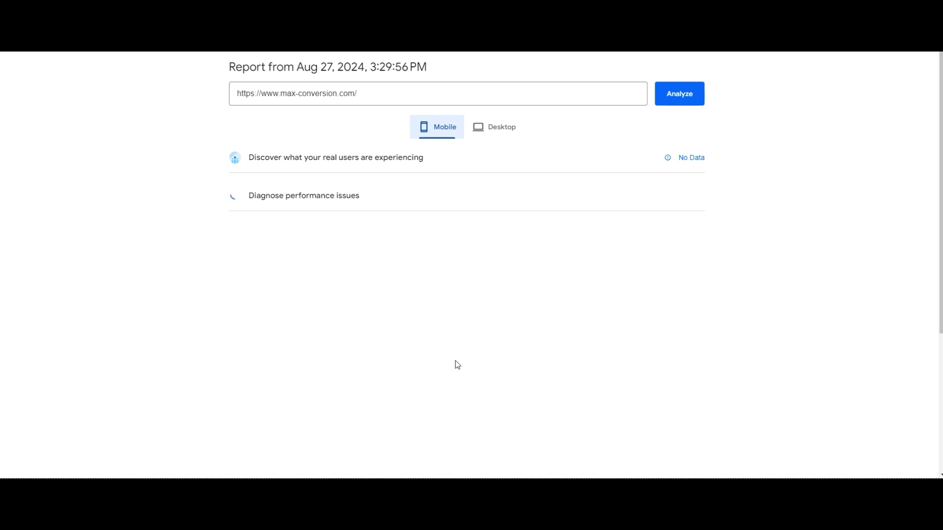
left_click_drag(248, 157, 459, 161)
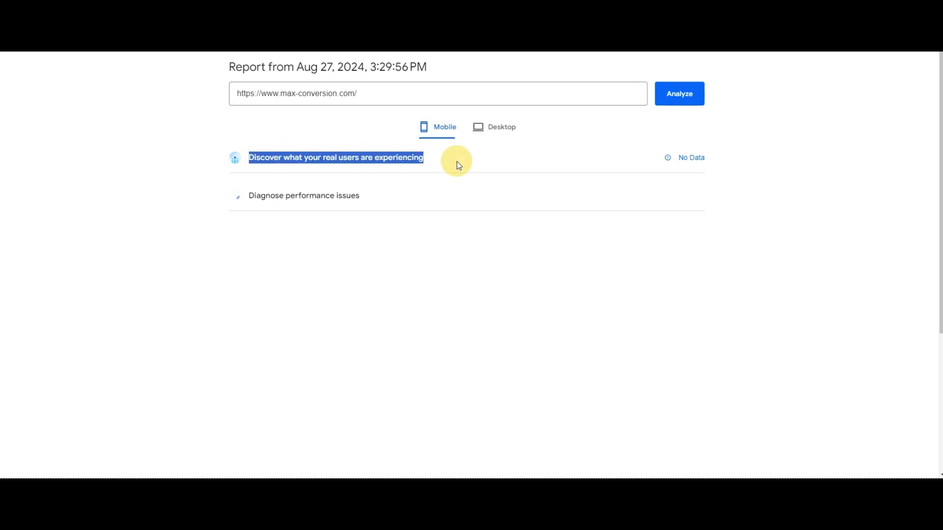
left_click(454, 161)
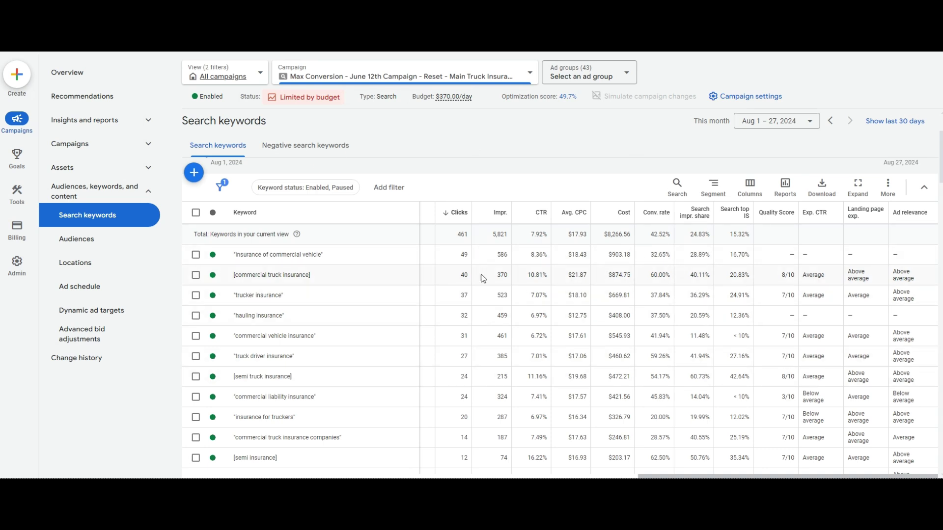
double_click(857, 296)
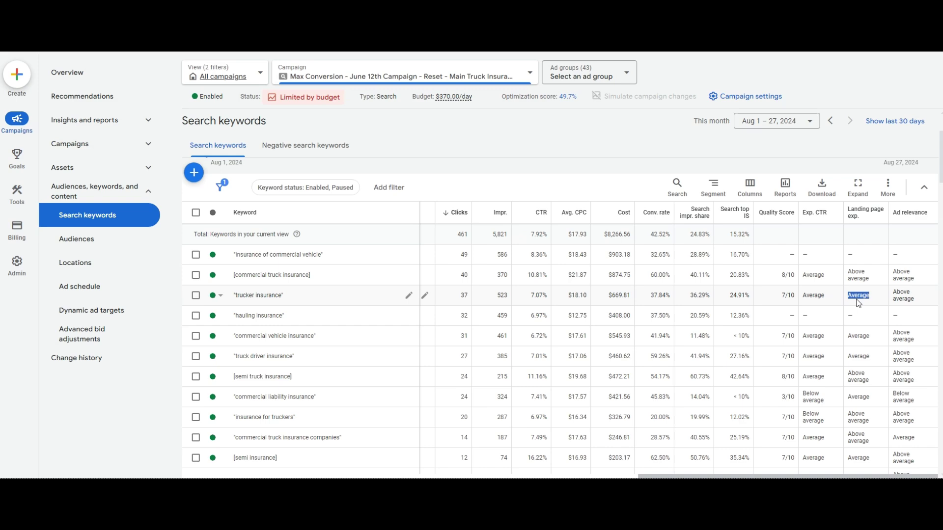
scroll(860, 300, "down", 10)
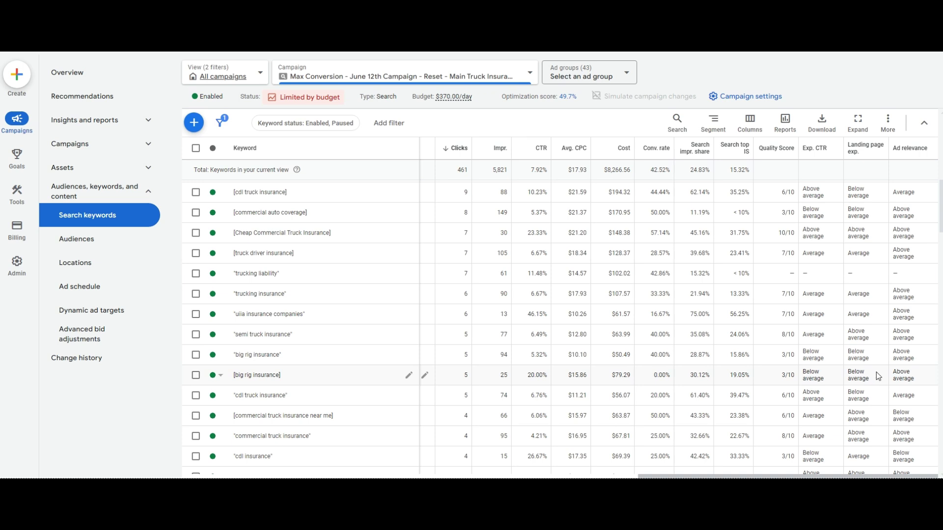
left_click_drag(876, 368, 237, 354)
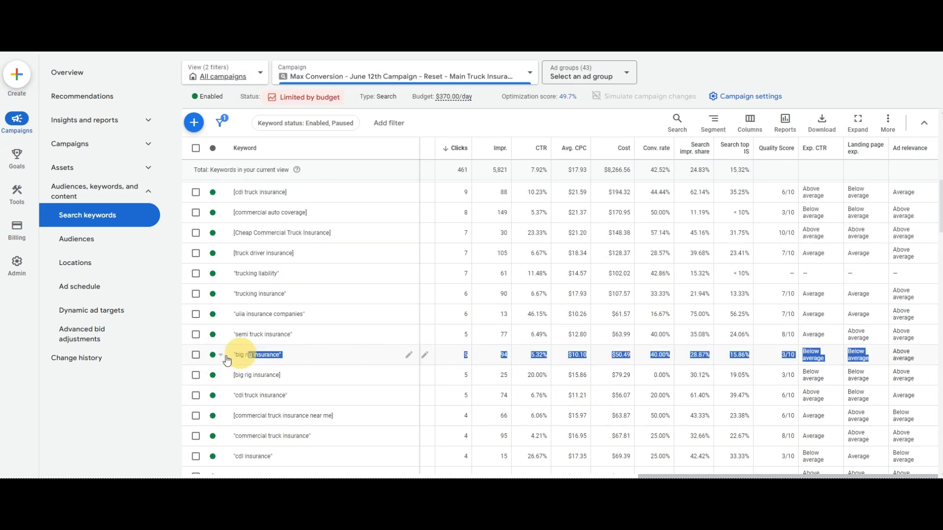
scroll(396, 362, "down", 1)
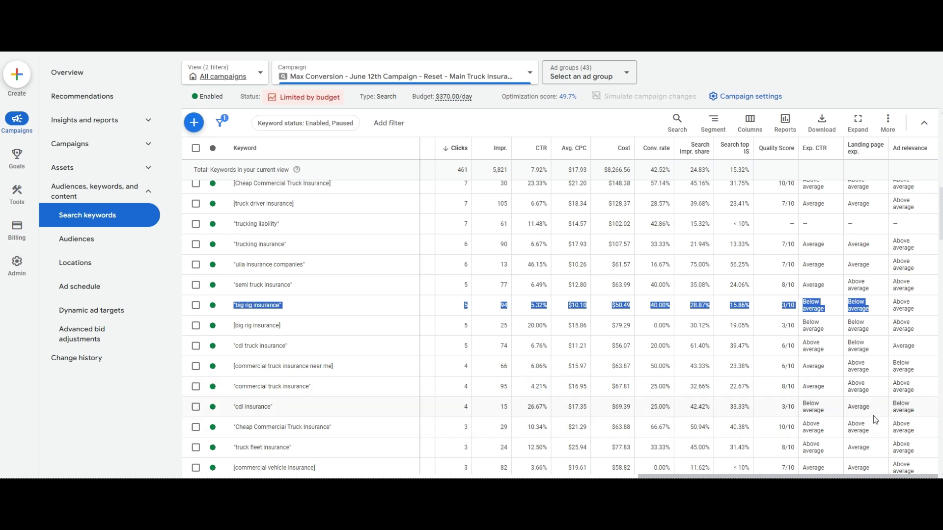
scroll(850, 419, "down", 1)
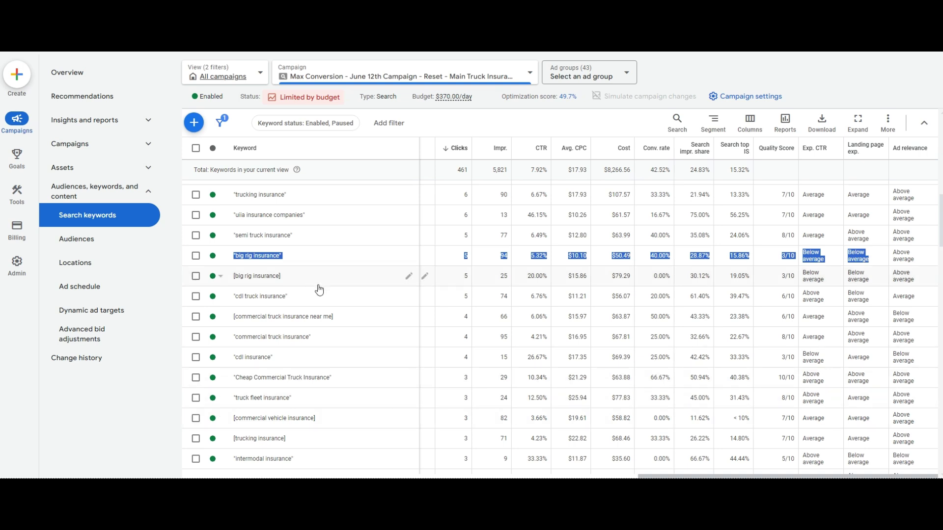
left_click_drag(784, 258, 845, 258)
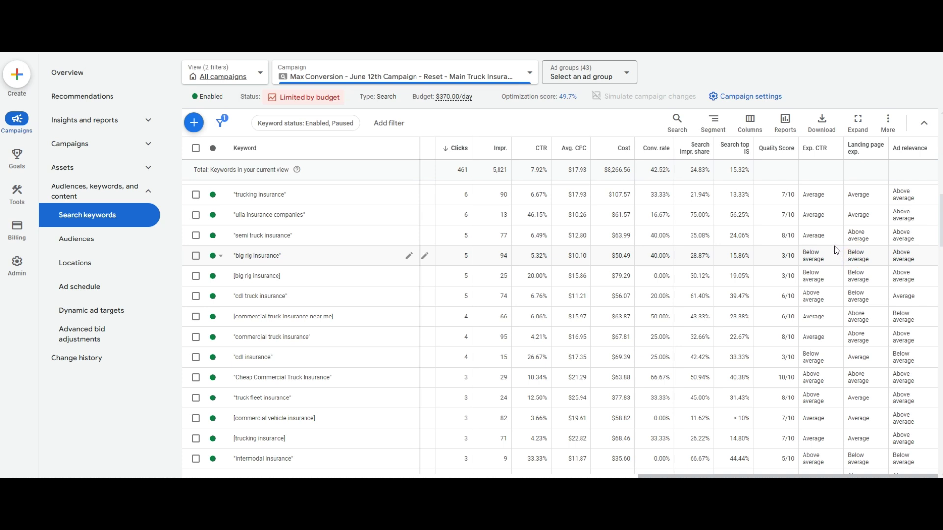
left_click_drag(864, 256, 852, 212)
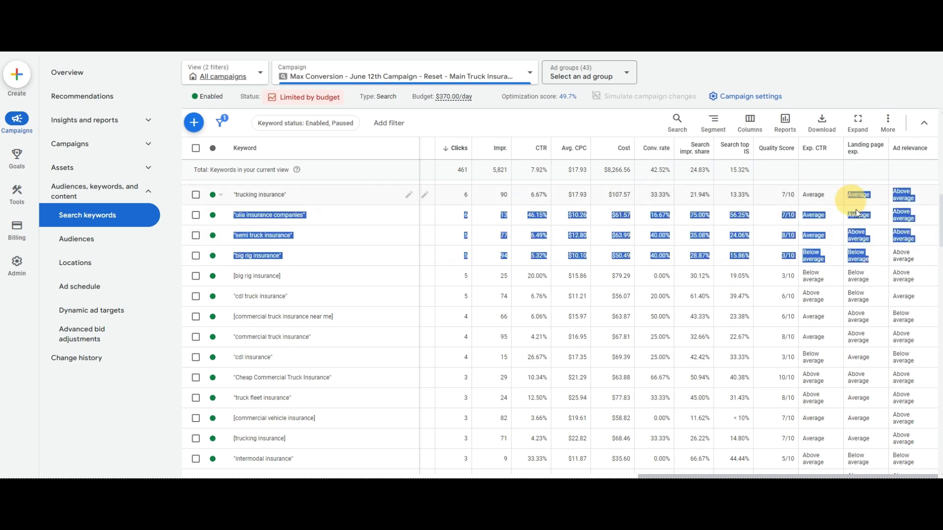
left_click(862, 259)
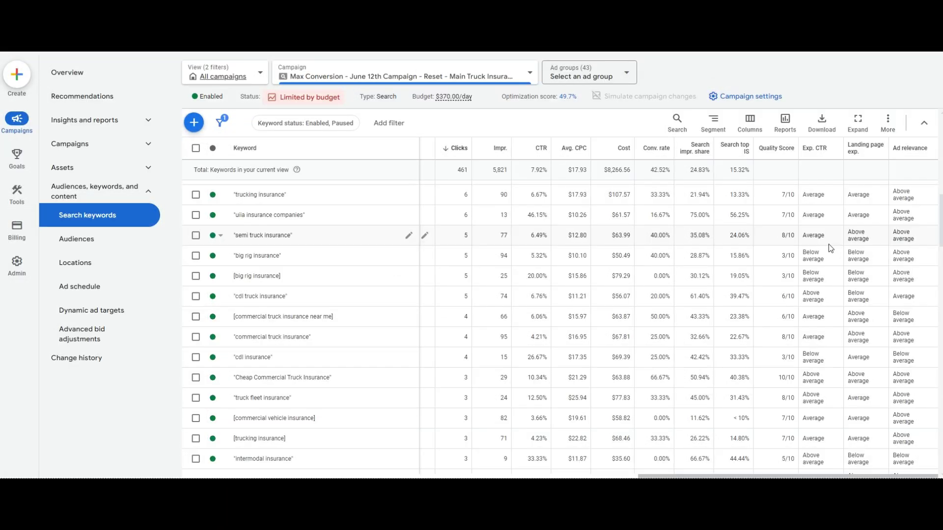
scroll(830, 243, "up", 6)
left_click(540, 148)
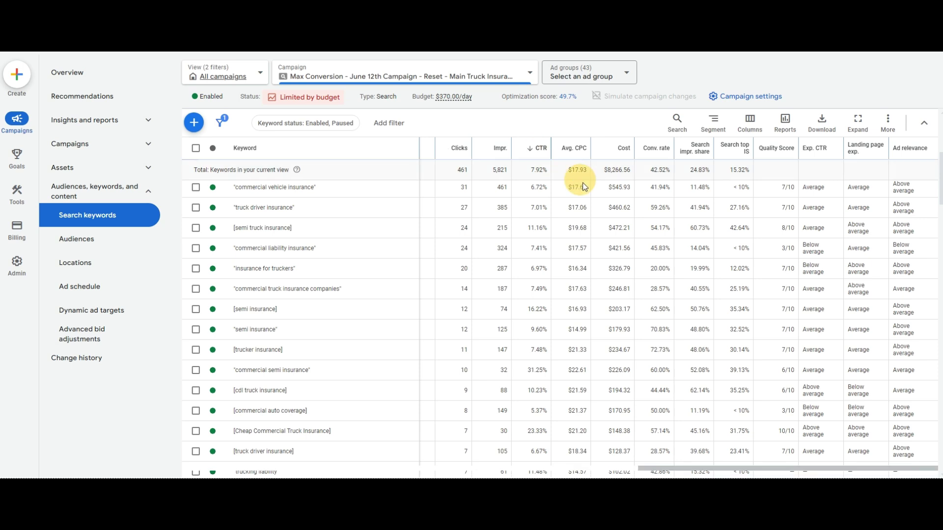
scroll(442, 221, "up", 2)
left_click(378, 186)
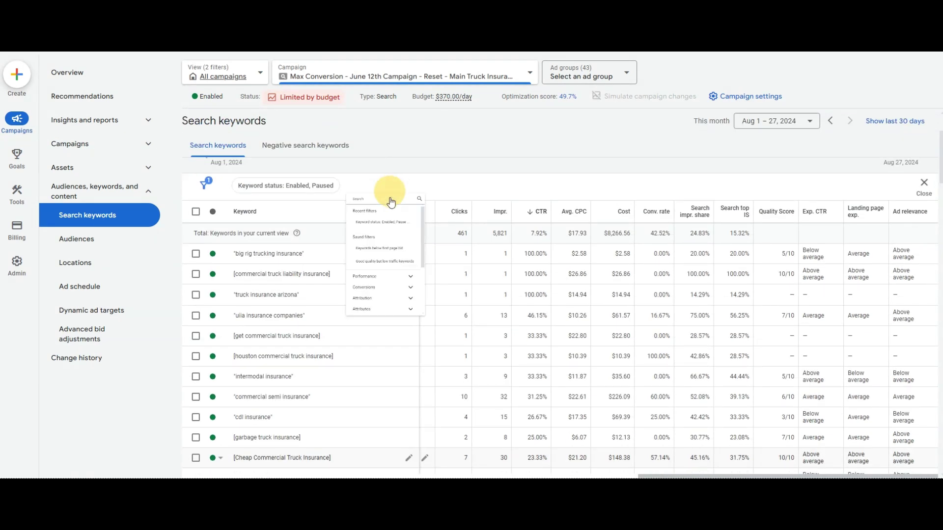
left_click(464, 343)
left_click(418, 364)
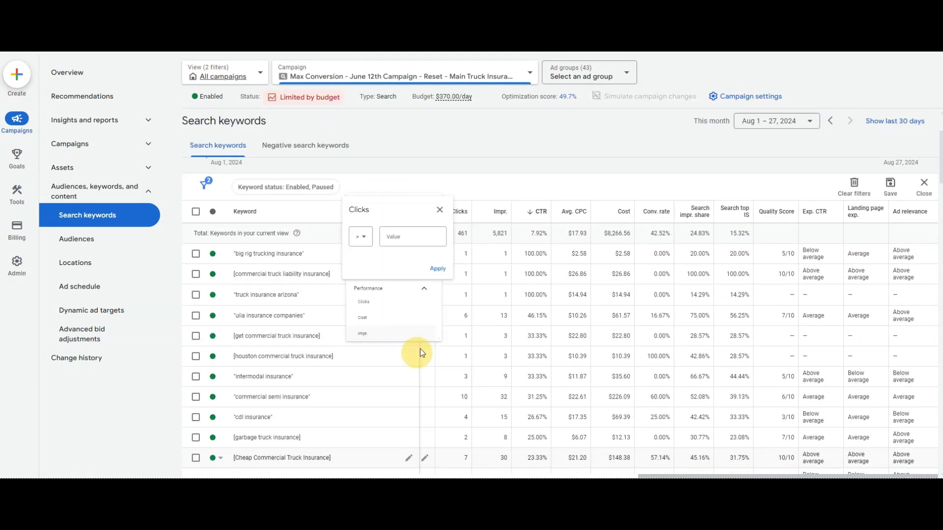
left_click(433, 242)
type("11")
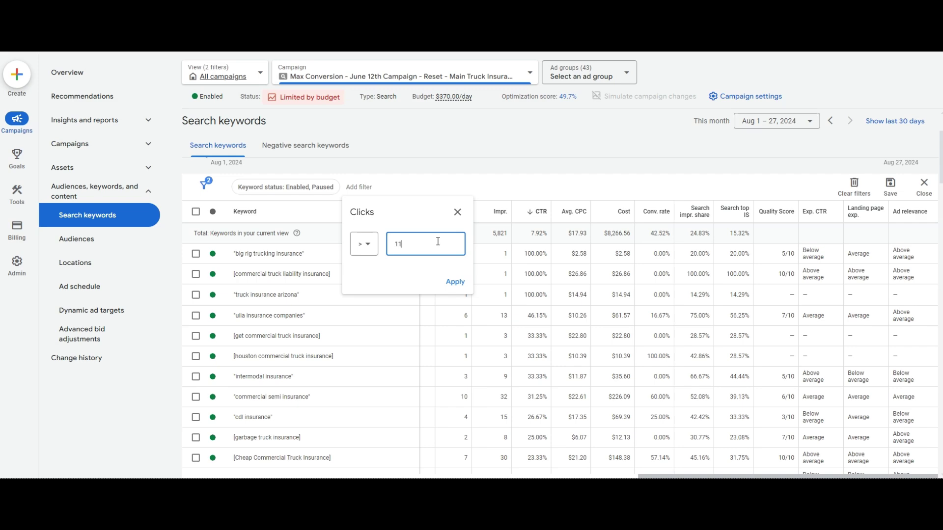
key("Return")
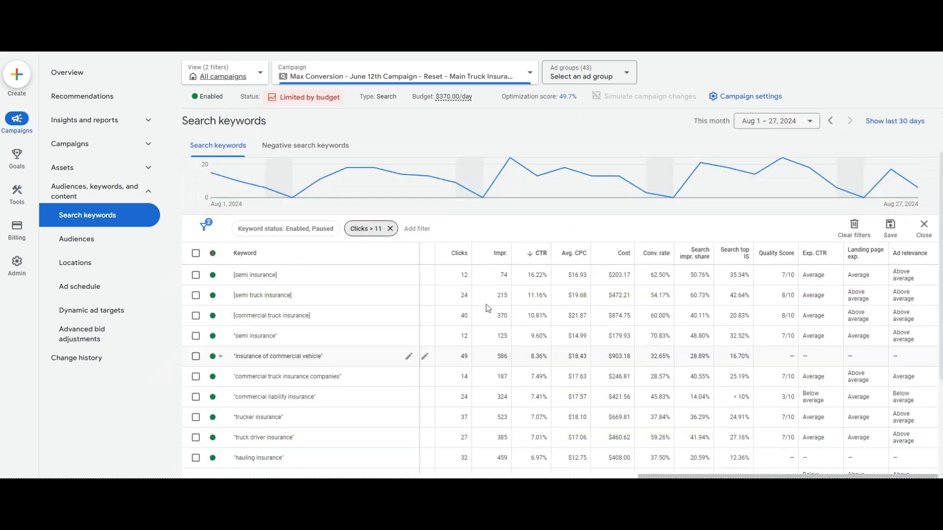
left_click(195, 253)
left_click(196, 254)
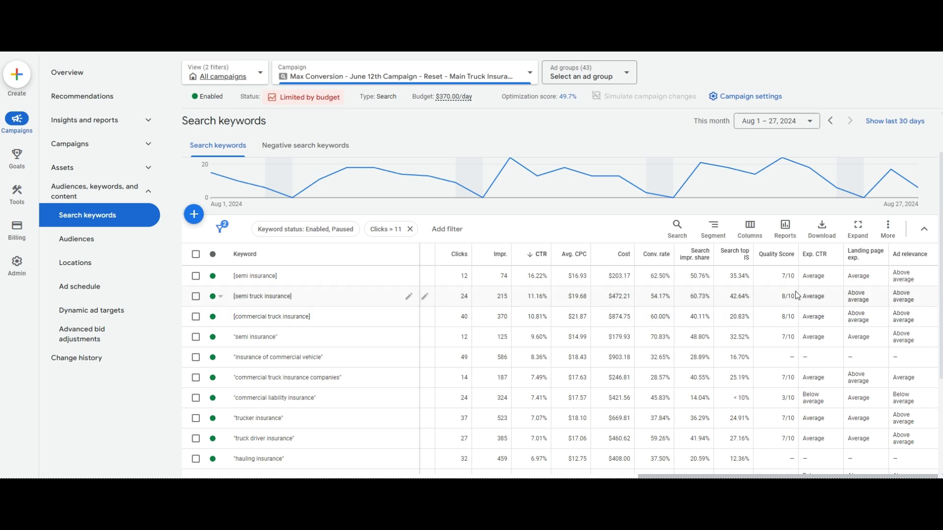
double_click(814, 276)
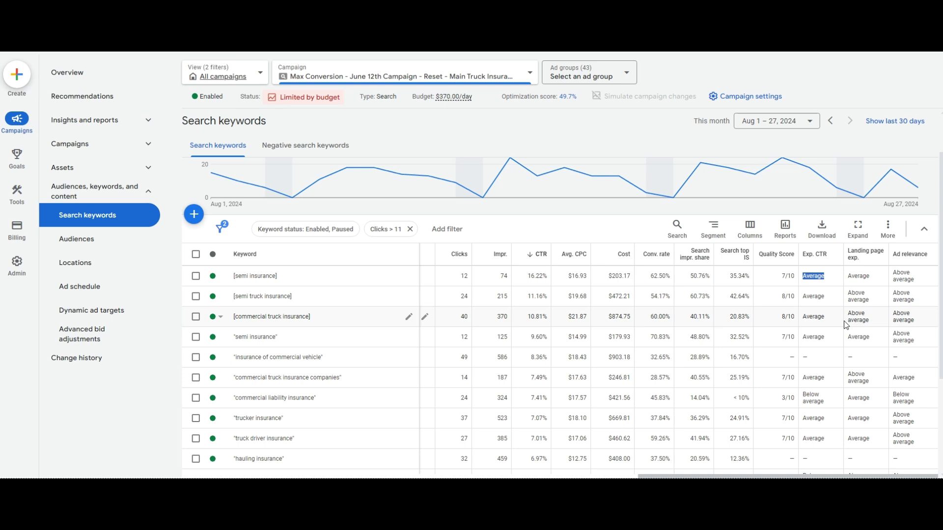
left_click_drag(830, 296, 800, 304)
left_click(800, 304)
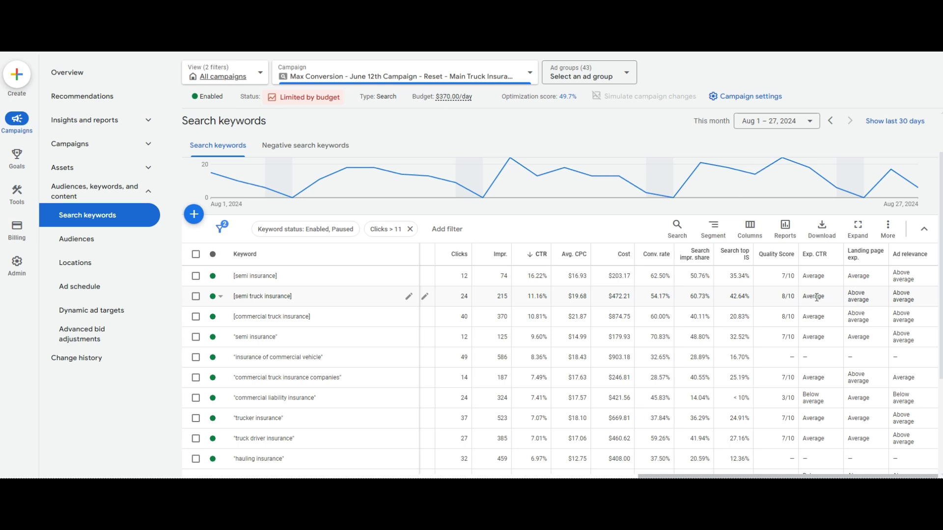
Step: Change the Garbage Truck Insurance ad's display path to Garbage-Truck
left_click(129, 153)
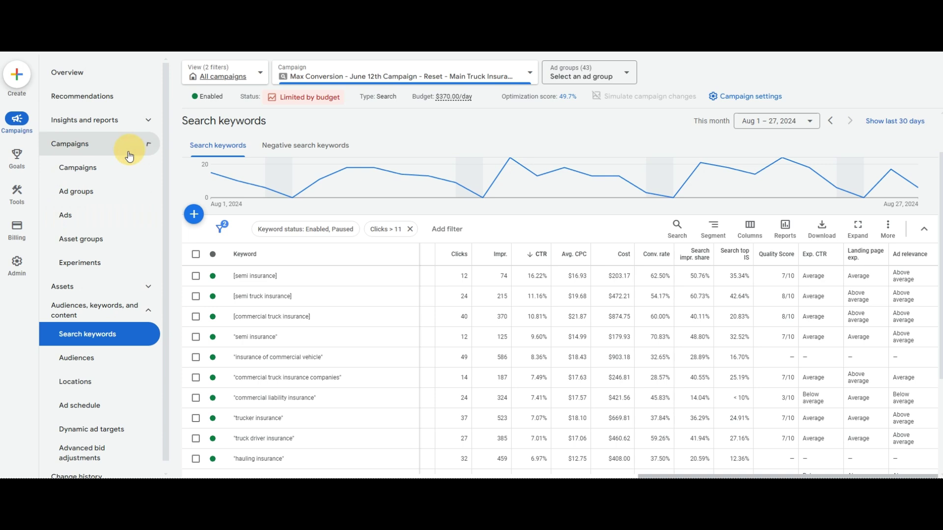
left_click(91, 208)
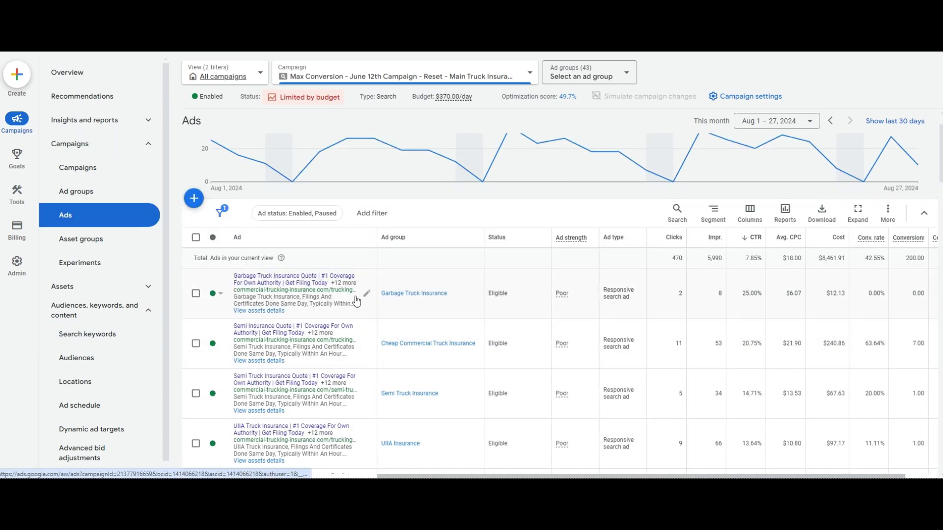
left_click(366, 294)
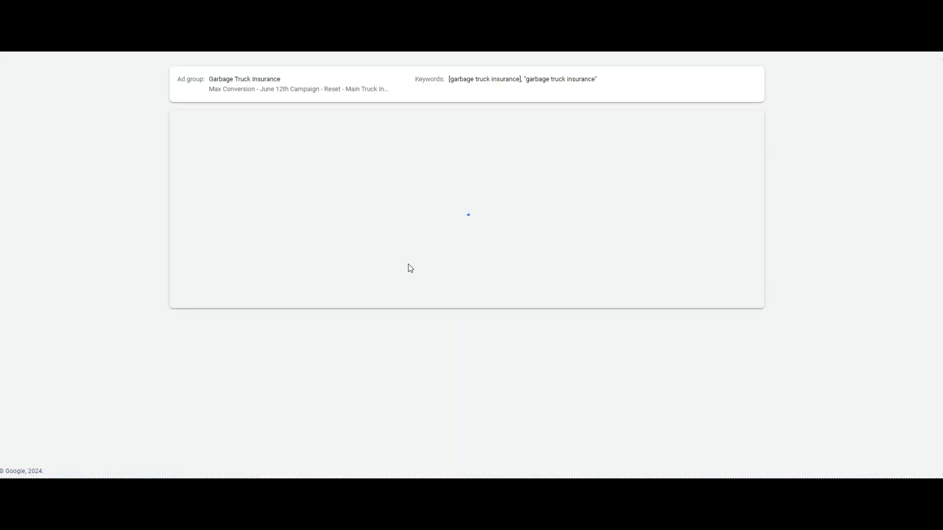
double_click(204, 347)
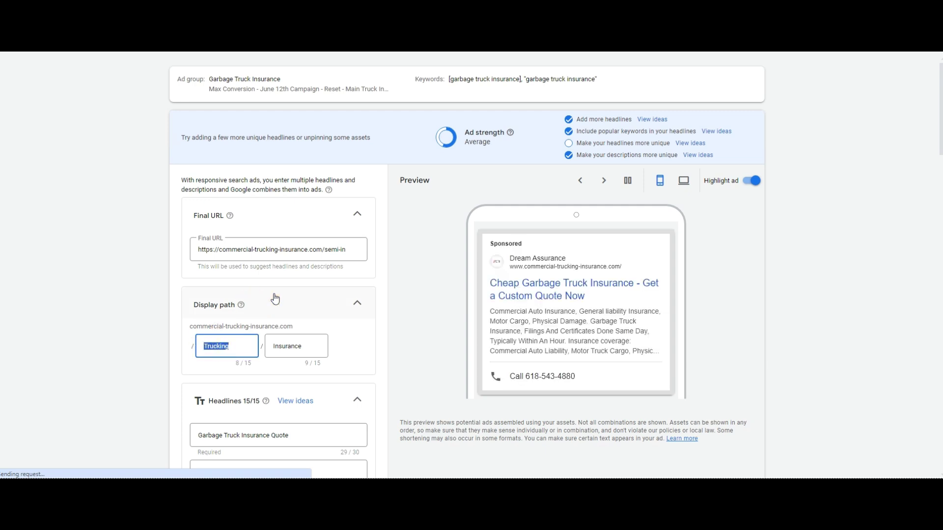
type("Garbage-Tru")
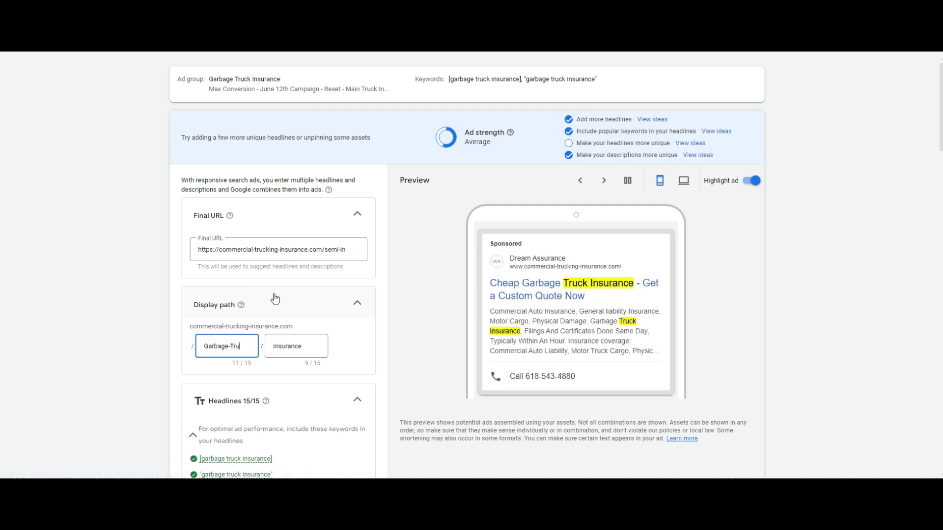
type("ck")
Step: Pin the Garbage Truck Insurance Quote headline to position 1
triple_click(147, 247)
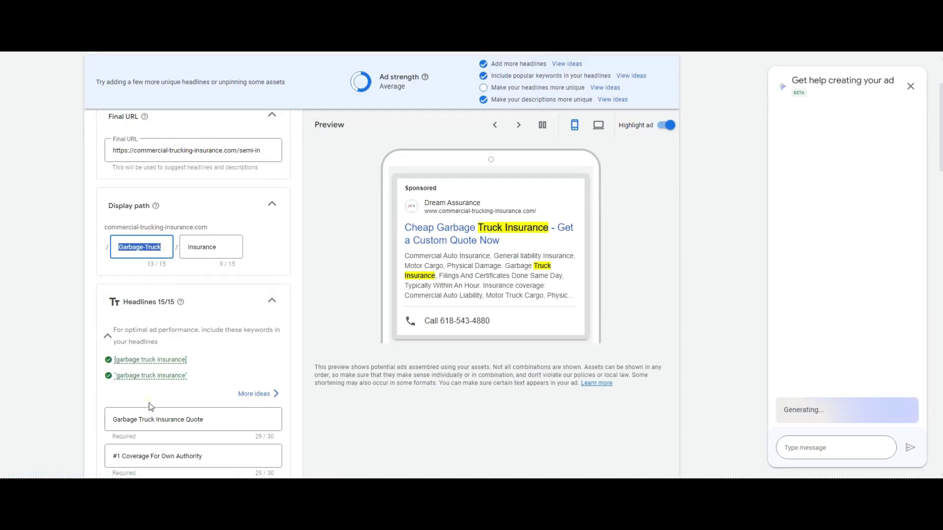
scroll(149, 403, "down", 2)
left_click(211, 320)
scroll(218, 336, "down", 8)
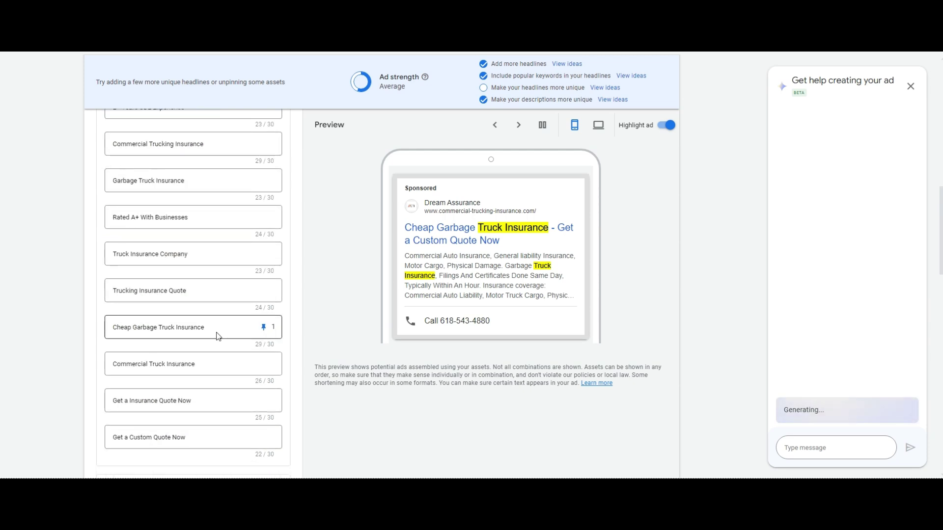
scroll(206, 329, "down", 3)
scroll(193, 317, "up", 5)
scroll(197, 337, "down", 4)
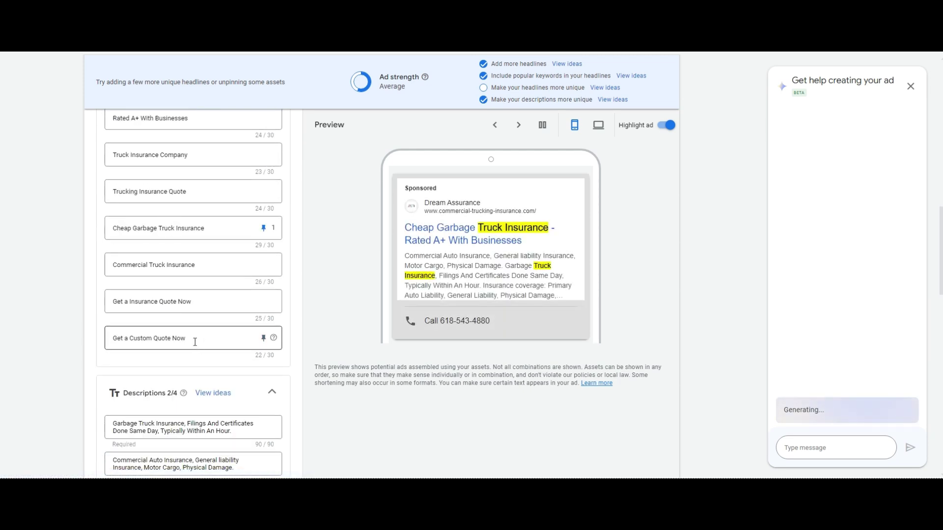
left_click_drag(195, 342, 40, 338)
scroll(210, 330, "up", 8)
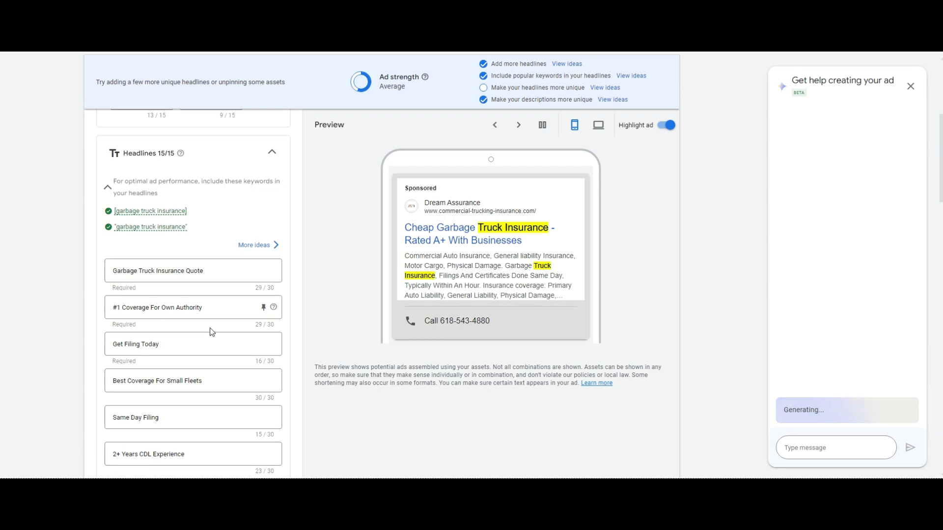
left_click(263, 271)
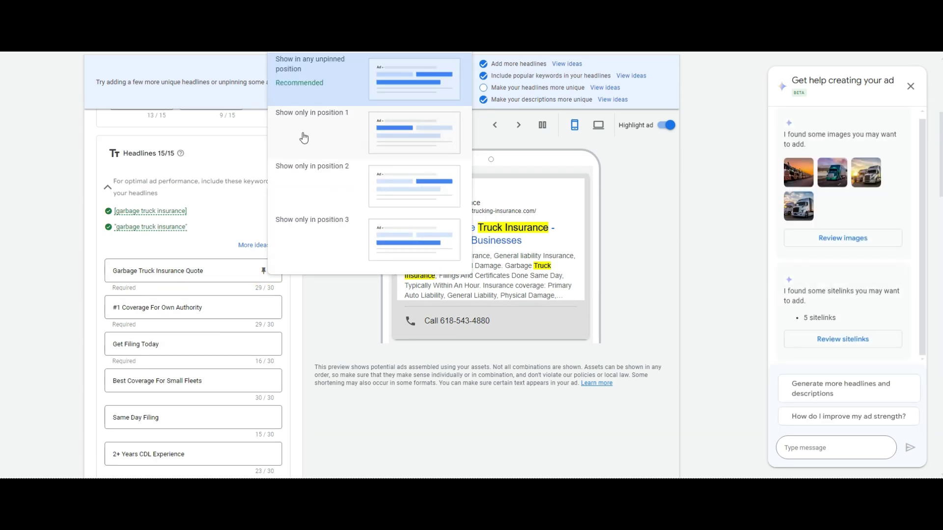
left_click(303, 136)
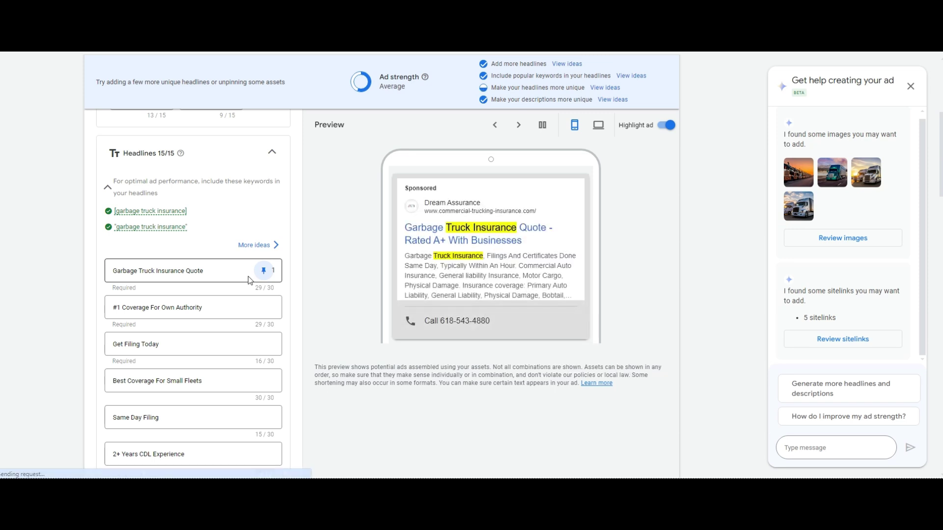
Step: Leave the other headlines unpinned and save the edited ad
left_click(264, 308)
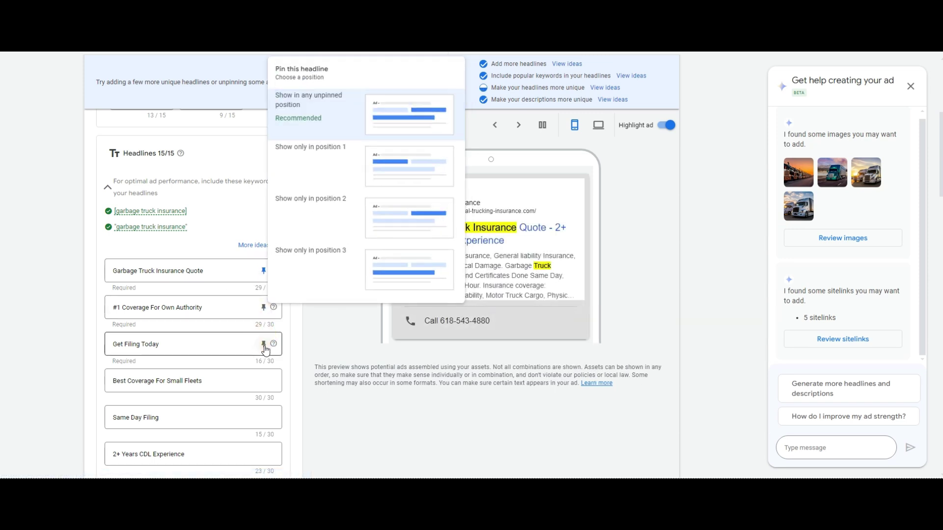
left_click(264, 344)
left_click(262, 383)
left_click(213, 322)
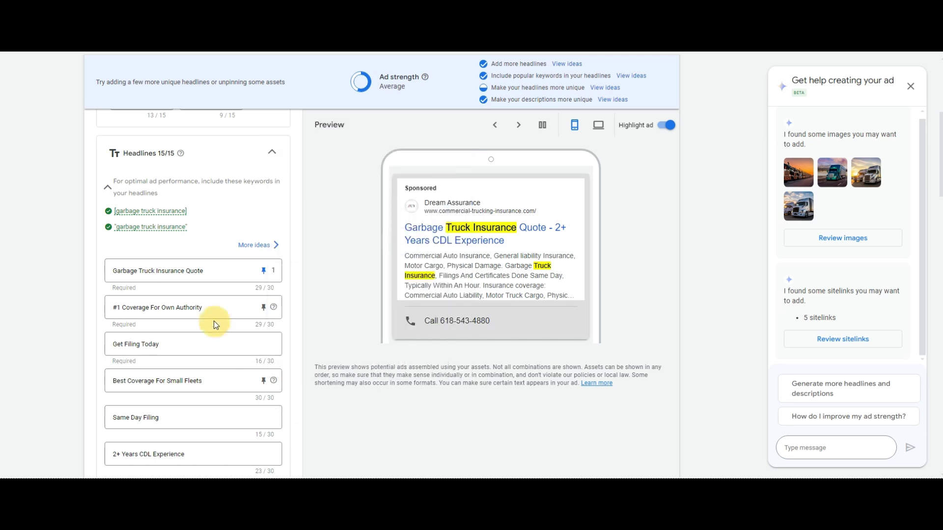
left_click(185, 274)
scroll(186, 274, "down", 15)
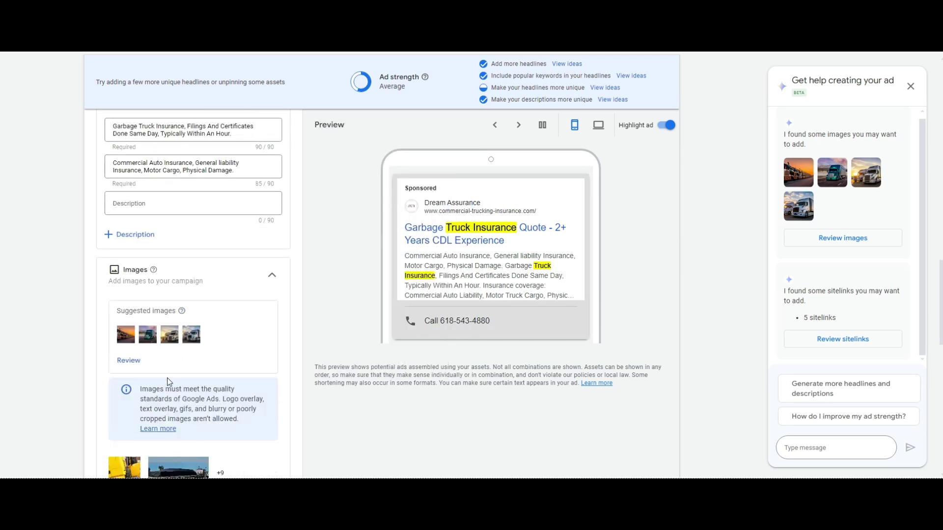
left_click(103, 435)
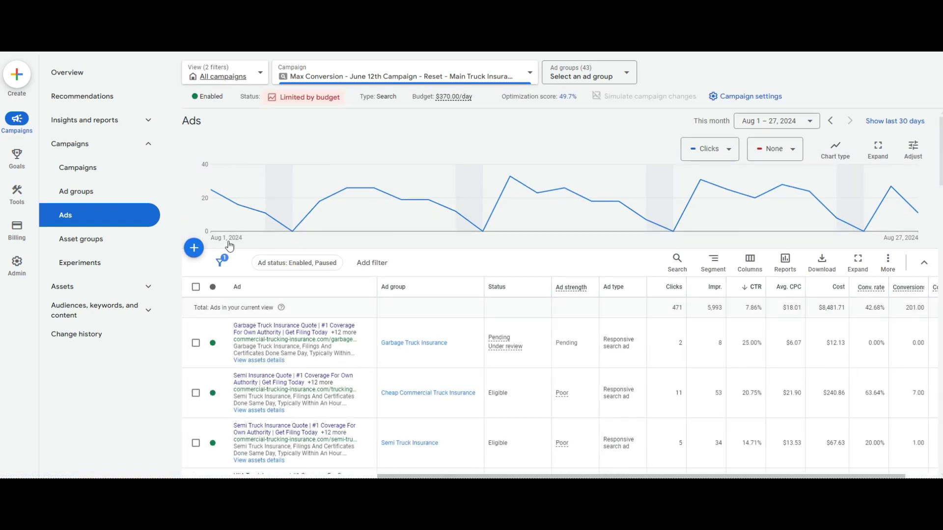
Step: Open the campaign's Assets report from the left navigation
left_click(131, 120)
left_click(130, 120)
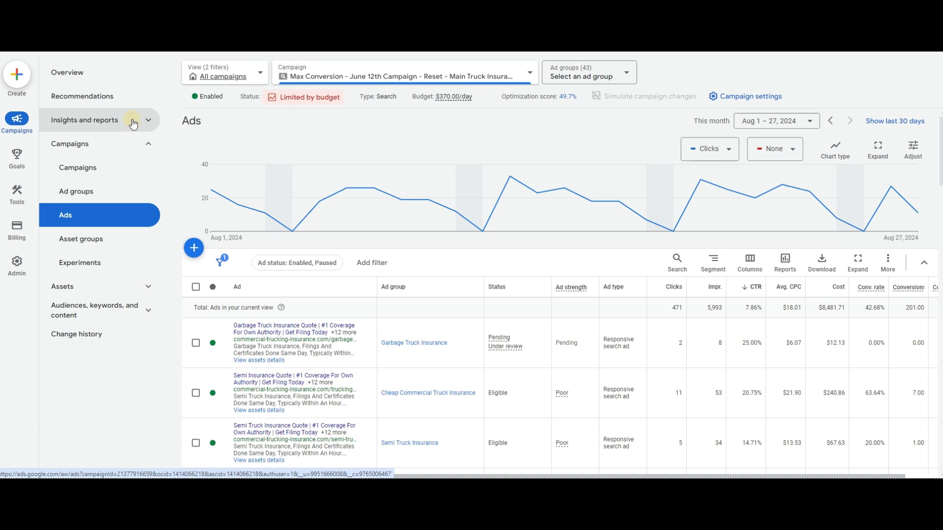
left_click(100, 289)
left_click(99, 308)
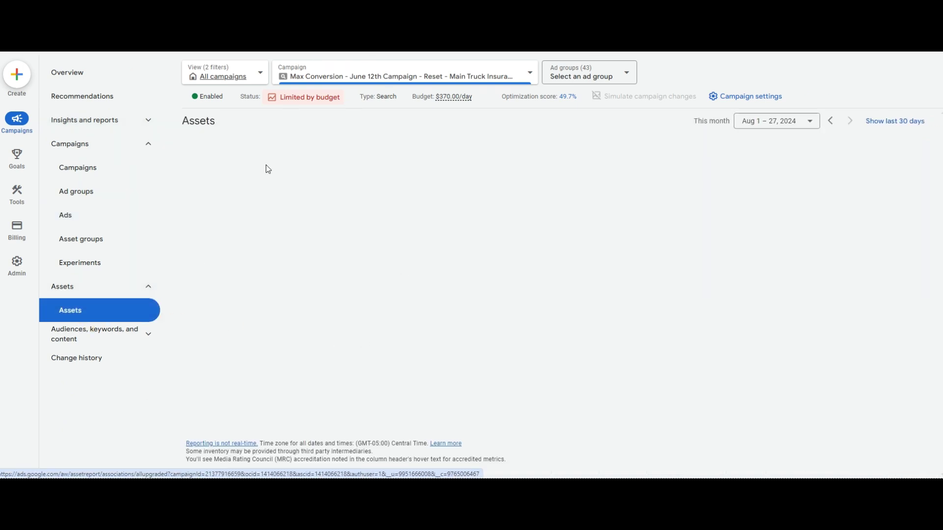
Step: Filter through the Image, Business name, Sitelink and Callout chips, ending on Structured snippet
left_click(264, 192)
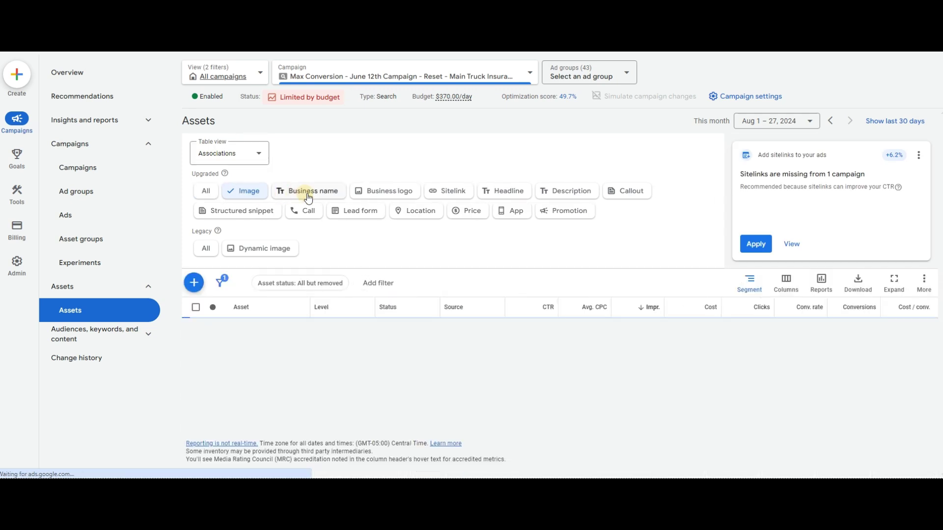
left_click(315, 191)
left_click(472, 198)
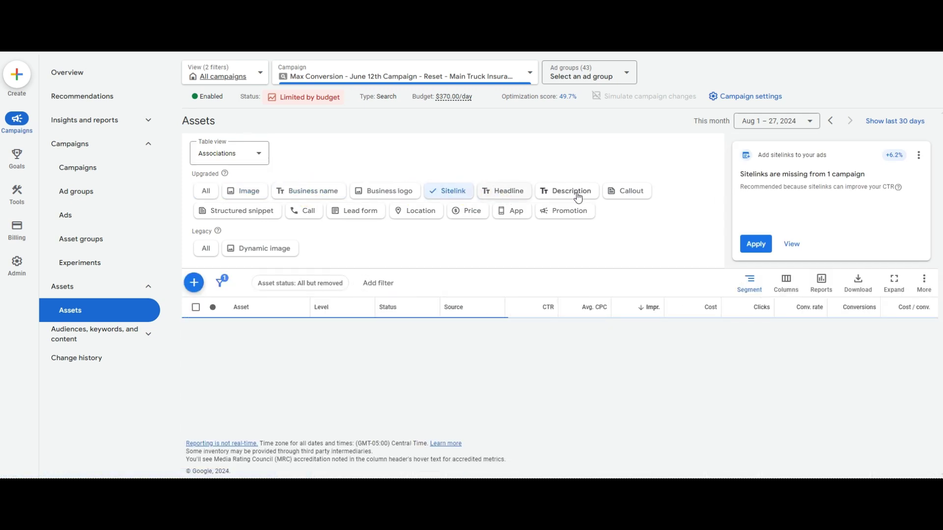
left_click(627, 191)
left_click(231, 218)
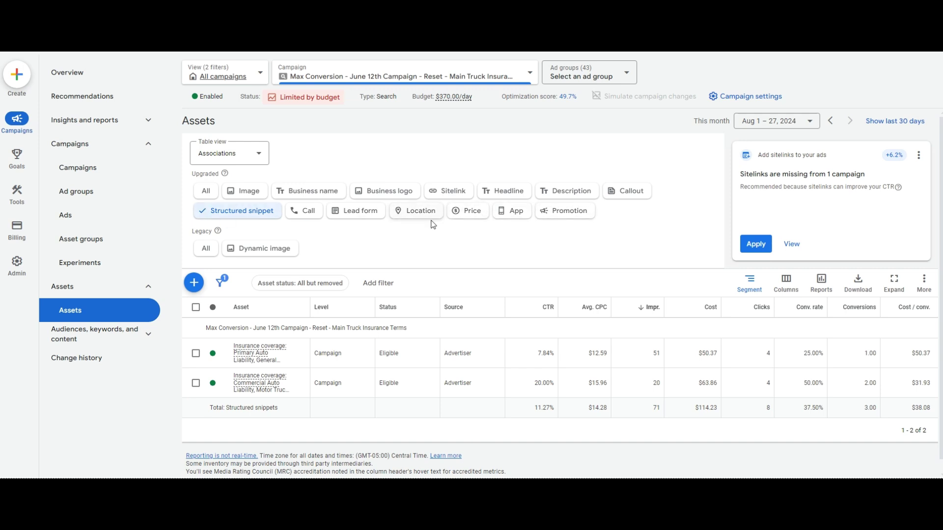
Step: Reopen the campaign's Search keywords list with the Quality Score component columns visible
left_click(120, 168)
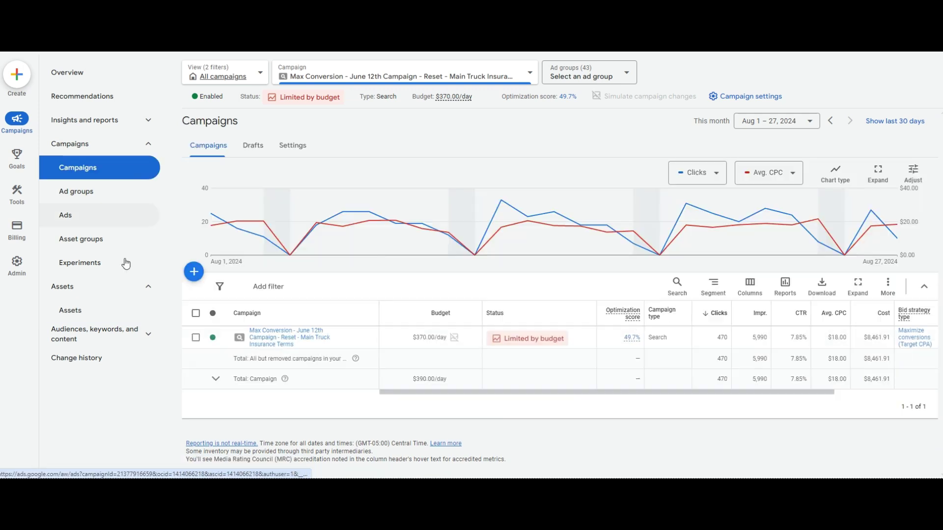
left_click(108, 335)
left_click(76, 360)
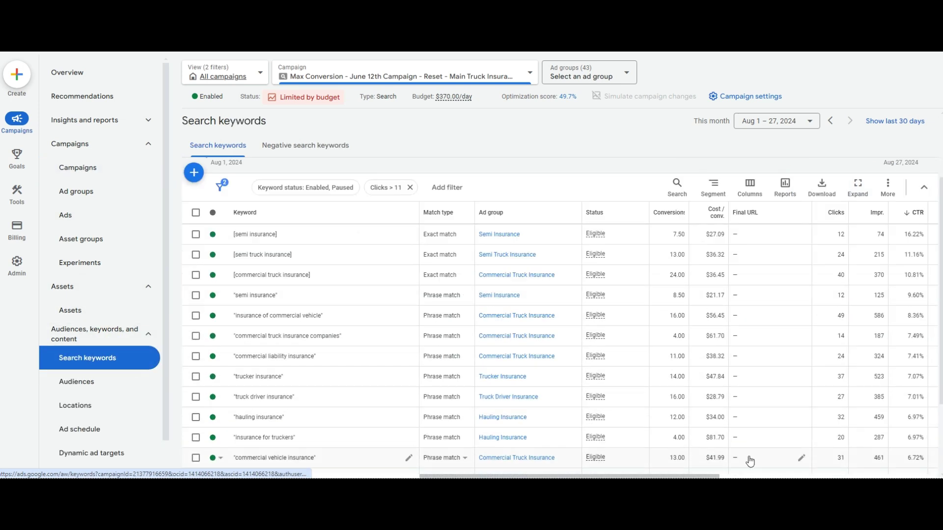
scroll(805, 461, "right", 5)
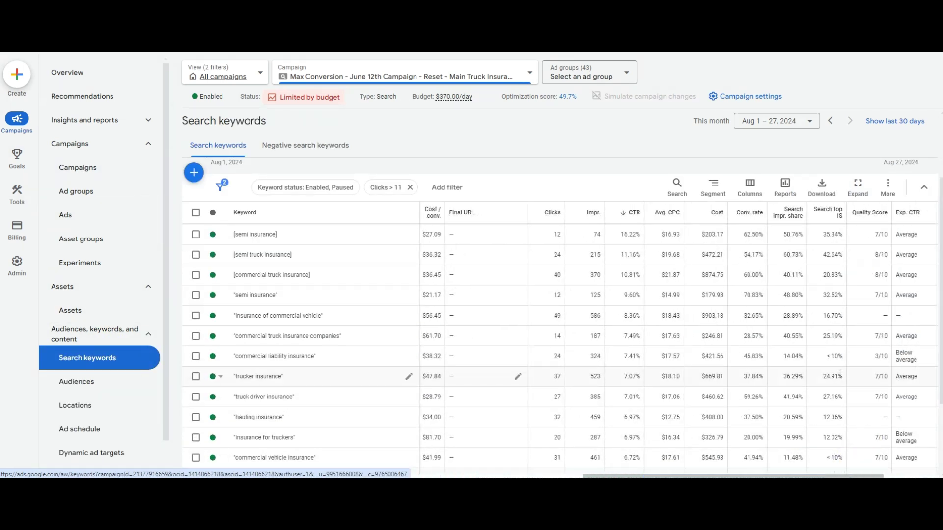
scroll(815, 426, "right", 3)
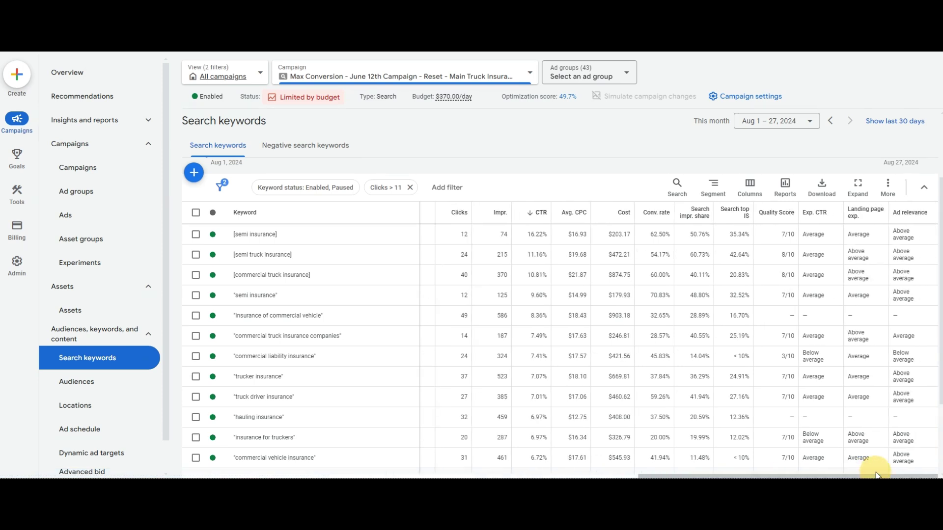